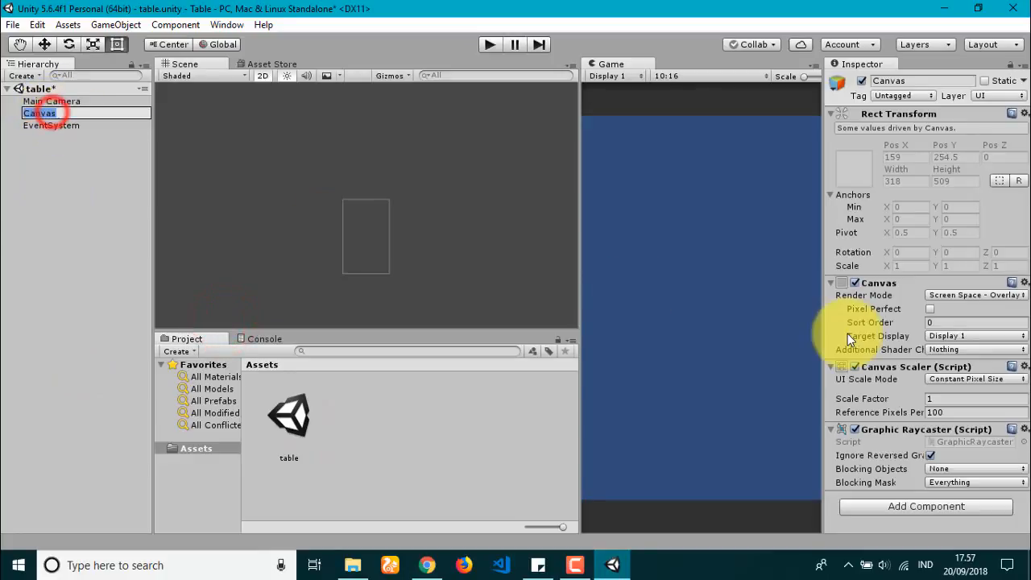
Step: Set the Canvas to Screen Space - Camera, rendering through the Main Camera
{"action": "left_click", "coordinate": [22, 229]}
{"action": "left_click", "coordinate": [58, 113]}
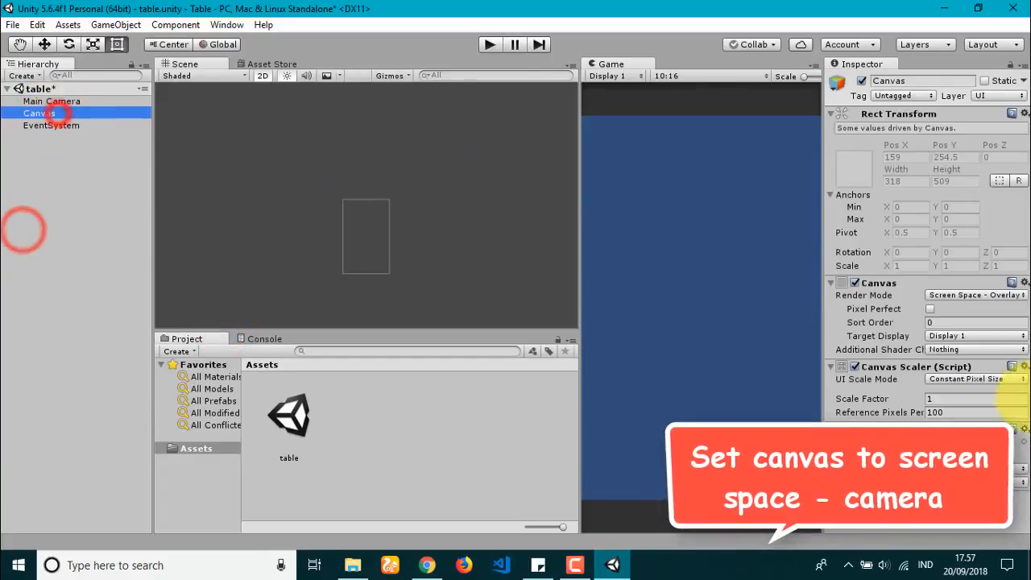
{"action": "left_click", "coordinate": [978, 295]}
{"action": "left_click", "coordinate": [998, 326]}
{"action": "left_click", "coordinate": [1013, 322]}
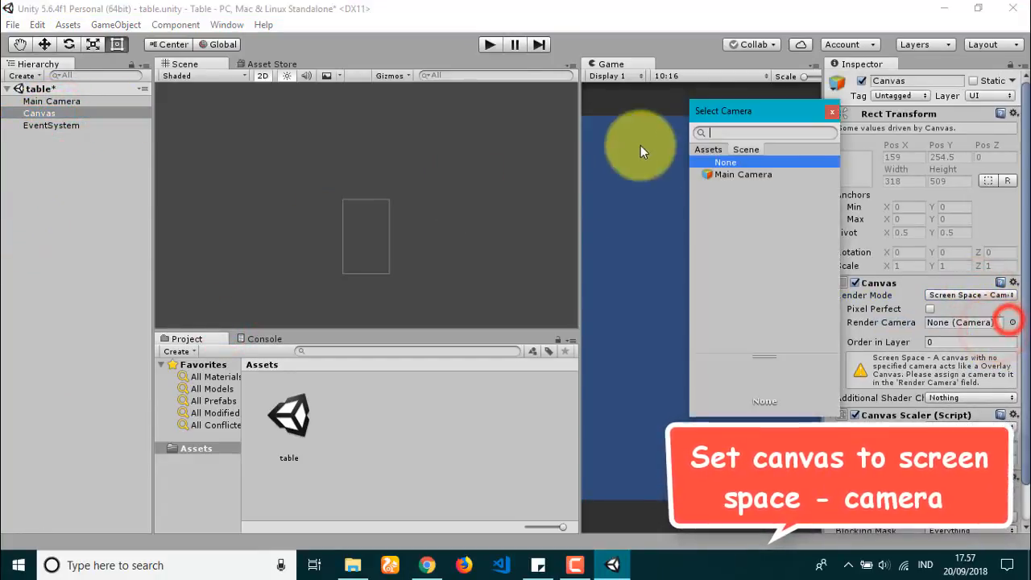
{"action": "left_click", "coordinate": [760, 175]}
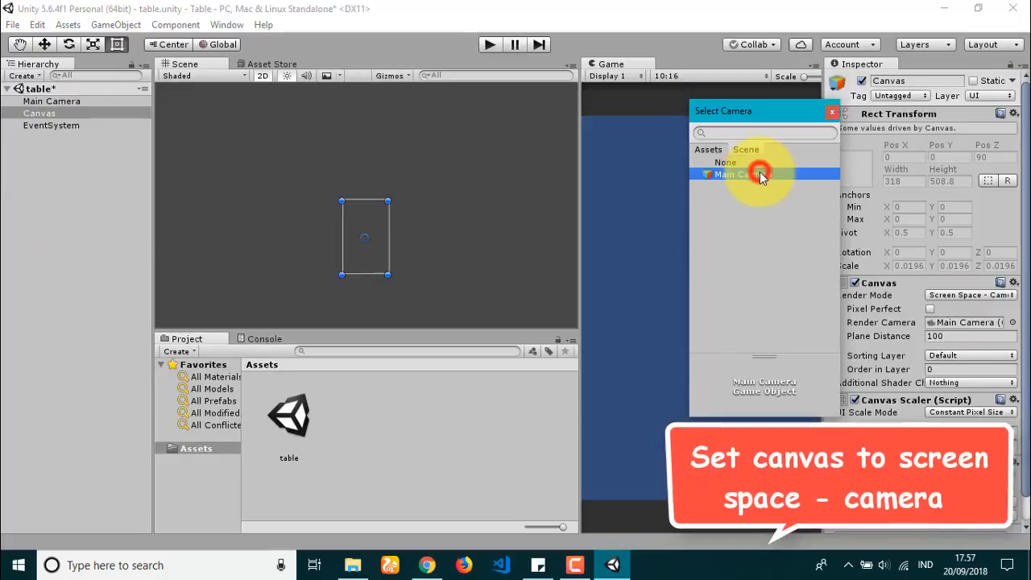
{"action": "left_click", "coordinate": [832, 113]}
{"action": "left_click", "coordinate": [50, 112]}
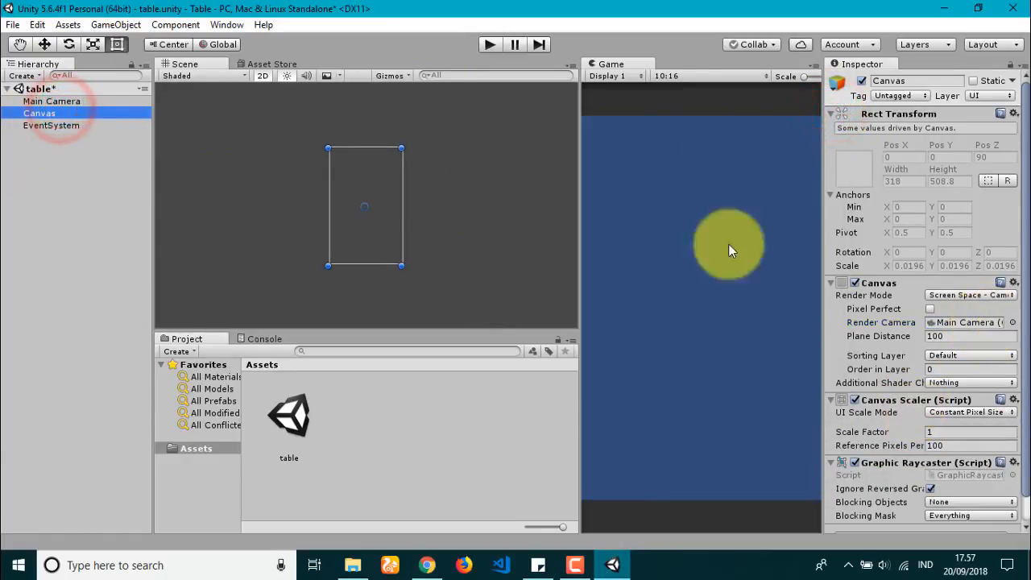
Step: Switch the Canvas render mode to World Space
{"action": "left_click", "coordinate": [96, 102]}
{"action": "left_click", "coordinate": [97, 125]}
{"action": "left_click", "coordinate": [97, 113]}
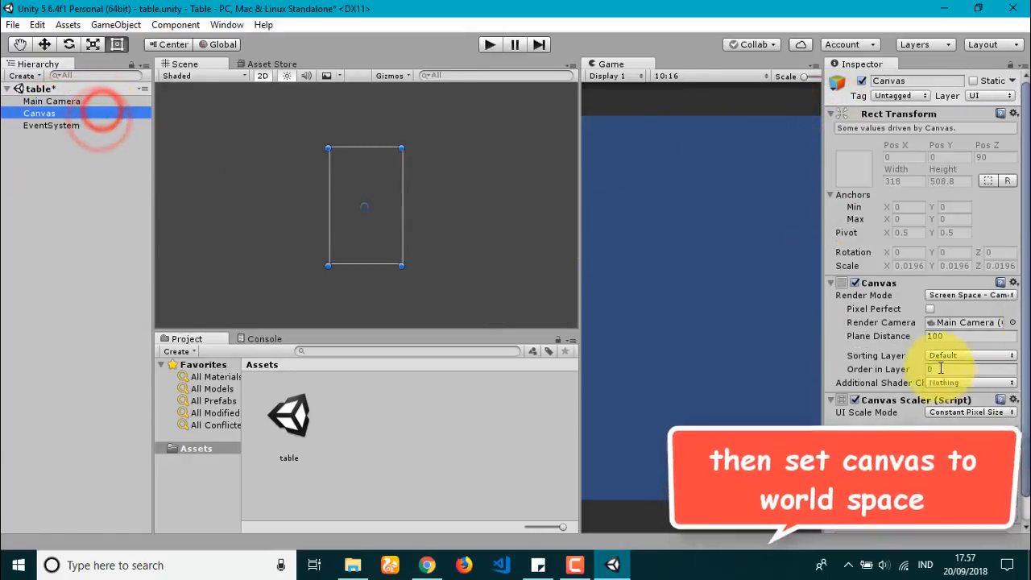
{"action": "left_click", "coordinate": [943, 295]}
{"action": "left_click", "coordinate": [939, 342]}
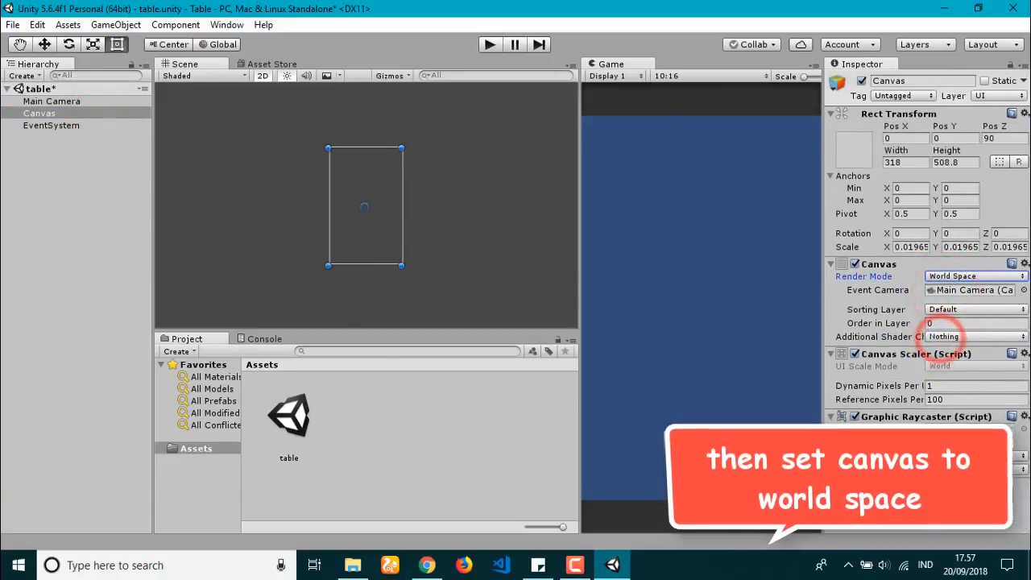
Step: Add a Scroll View under the Canvas and resize it to roughly 339 by 528
{"action": "right_click", "coordinate": [41, 113]}
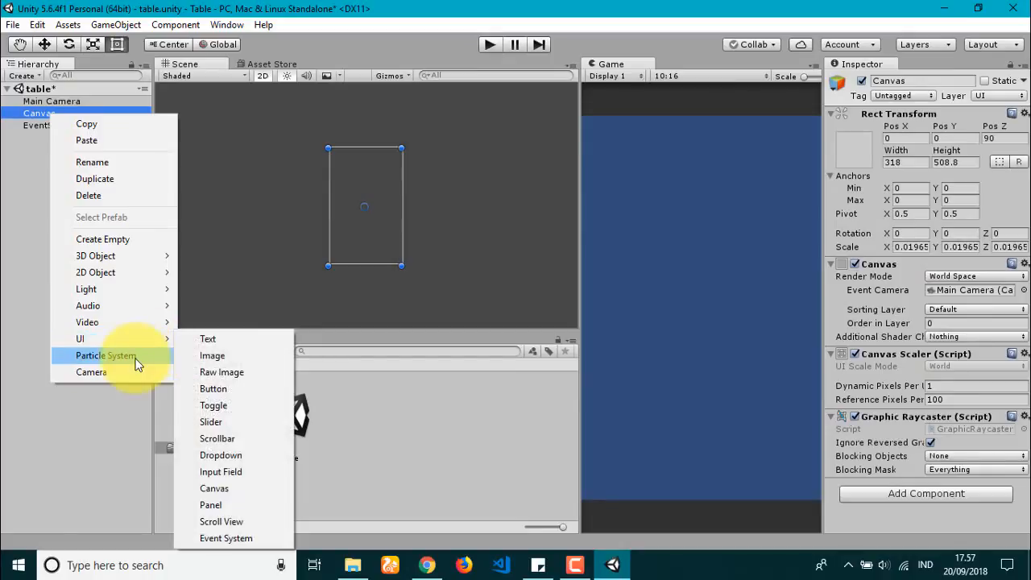
{"action": "left_click", "coordinate": [233, 524]}
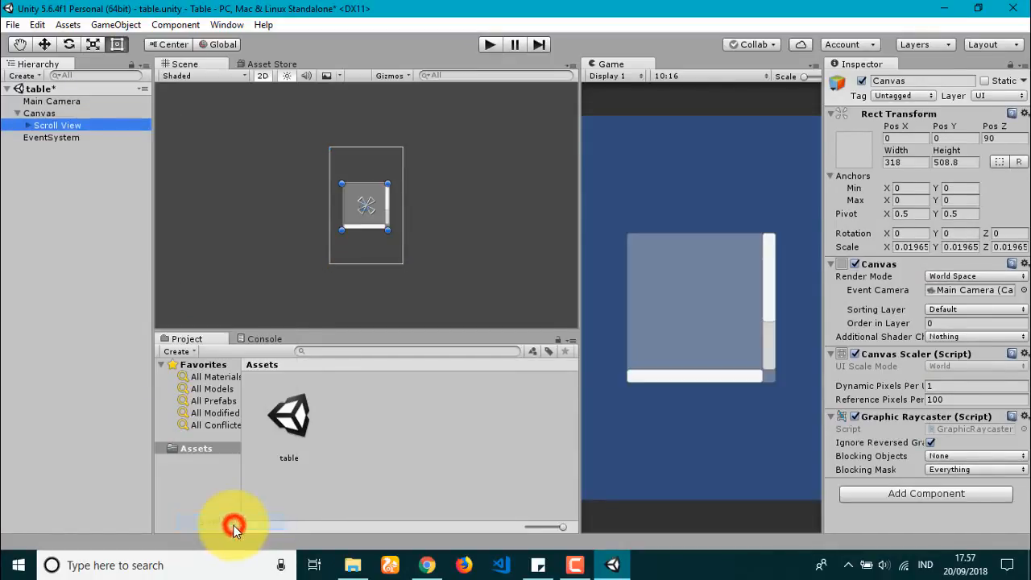
{"action": "scroll", "coordinate": [385, 185], "scroll_direction": "up", "scroll_amount": 5}
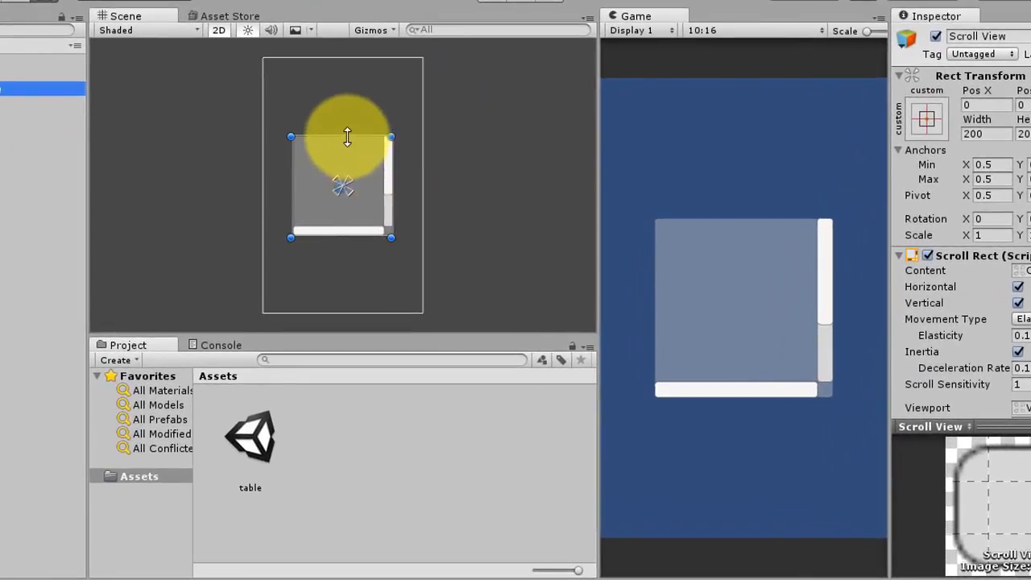
{"action": "left_click_drag", "start_coordinate": [369, 163], "coordinate": [387, 100]}
{"action": "left_click_drag", "start_coordinate": [290, 134], "coordinate": [265, 132]}
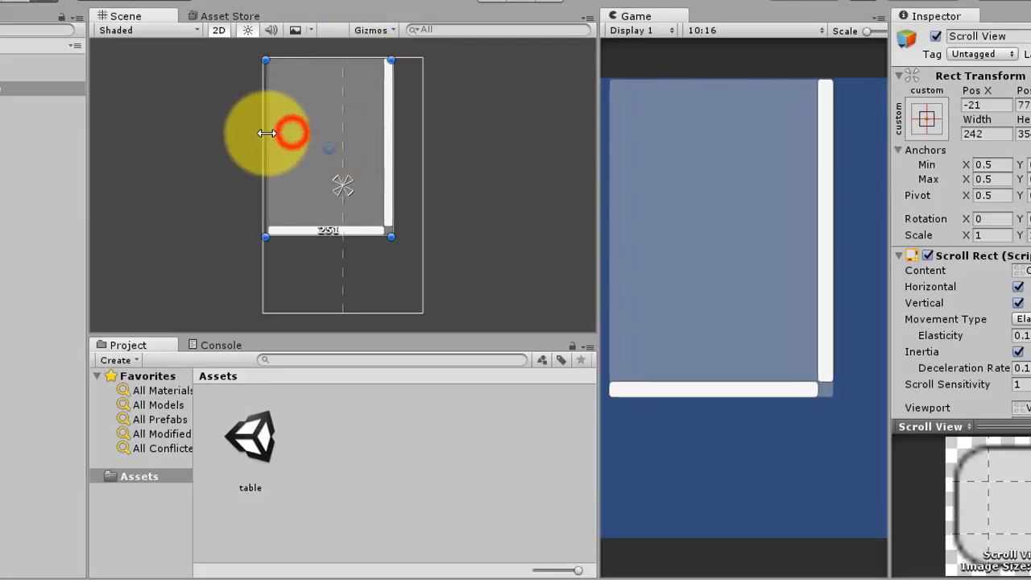
{"action": "left_click_drag", "start_coordinate": [393, 153], "coordinate": [433, 156]}
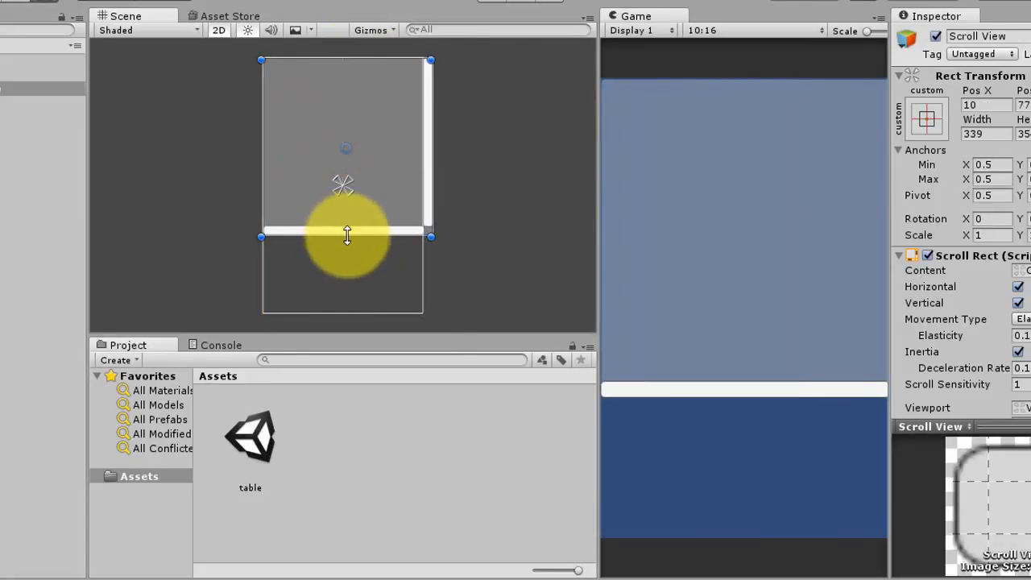
{"action": "left_click_drag", "start_coordinate": [346, 232], "coordinate": [372, 322]}
Step: Stretch the Scroll View's Content downward to about 499 high
{"action": "left_click", "coordinate": [29, 125]}
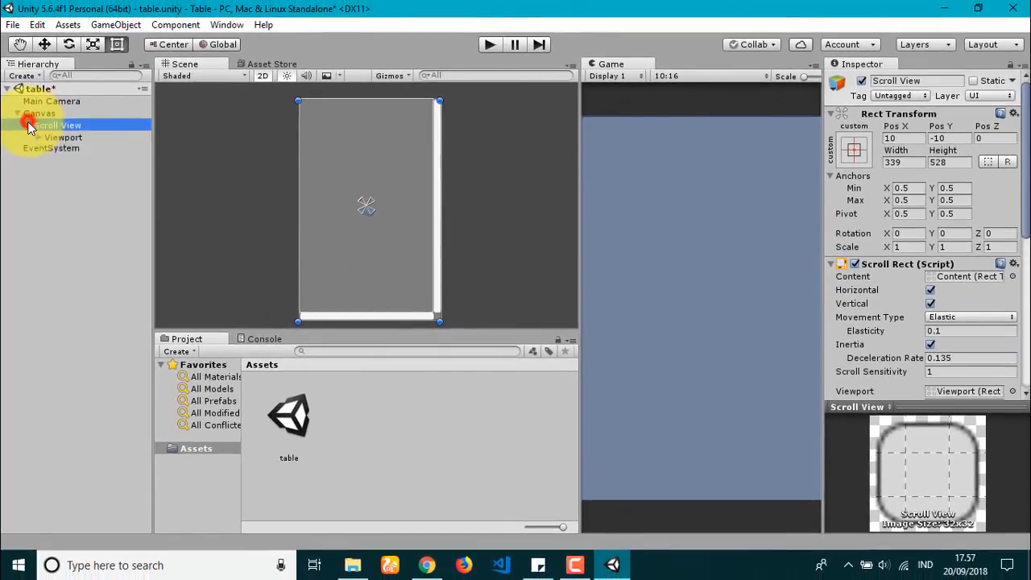
{"action": "left_click", "coordinate": [48, 137]}
{"action": "left_click", "coordinate": [38, 137]}
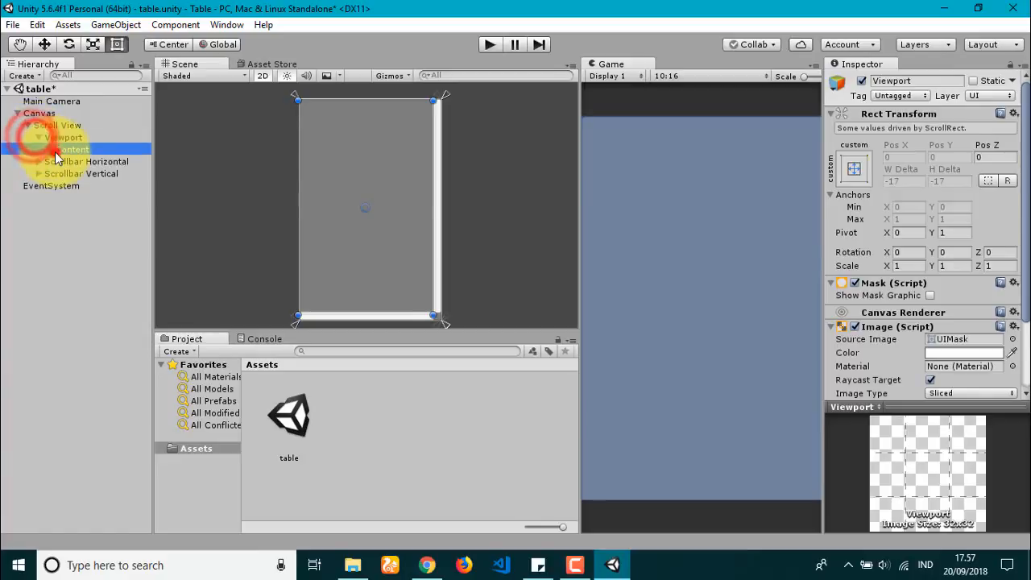
{"action": "left_click", "coordinate": [71, 149]}
{"action": "left_click_drag", "start_coordinate": [369, 226], "coordinate": [376, 303]}
Step: Create an empty Head object under Content and set its height to 50
{"action": "right_click", "coordinate": [74, 151]}
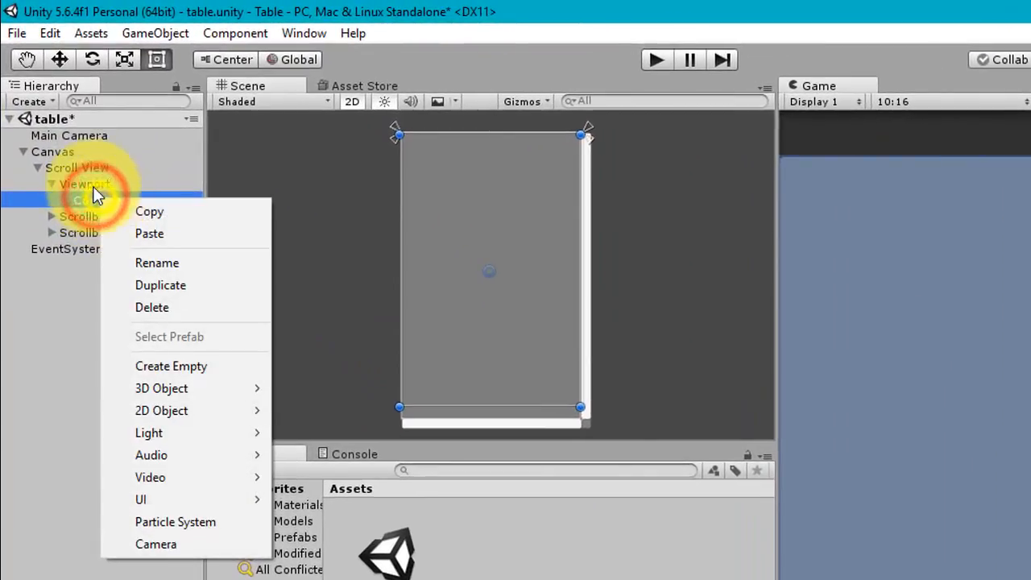
{"action": "left_click", "coordinate": [205, 365]}
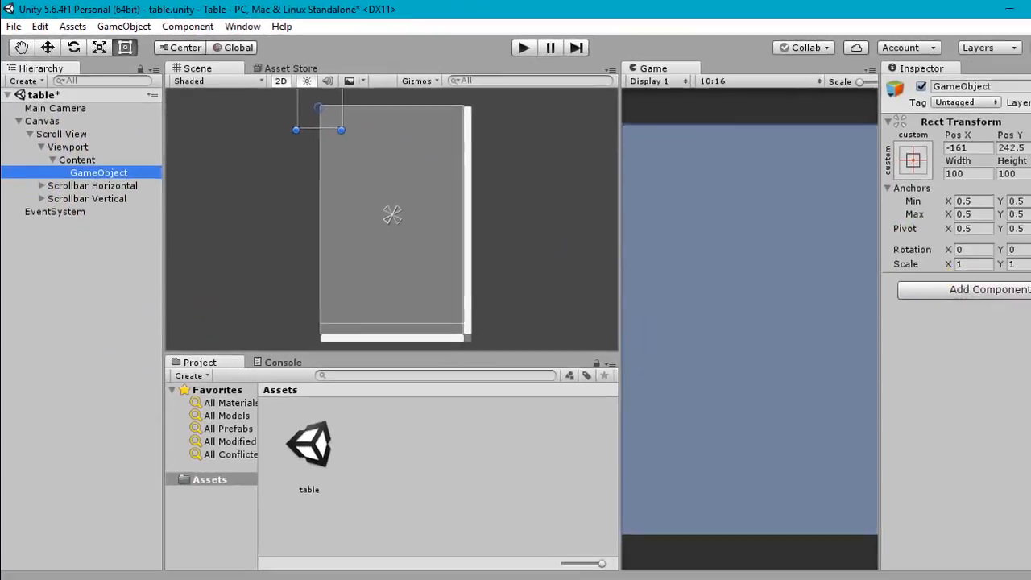
{"action": "left_click", "coordinate": [902, 139]}
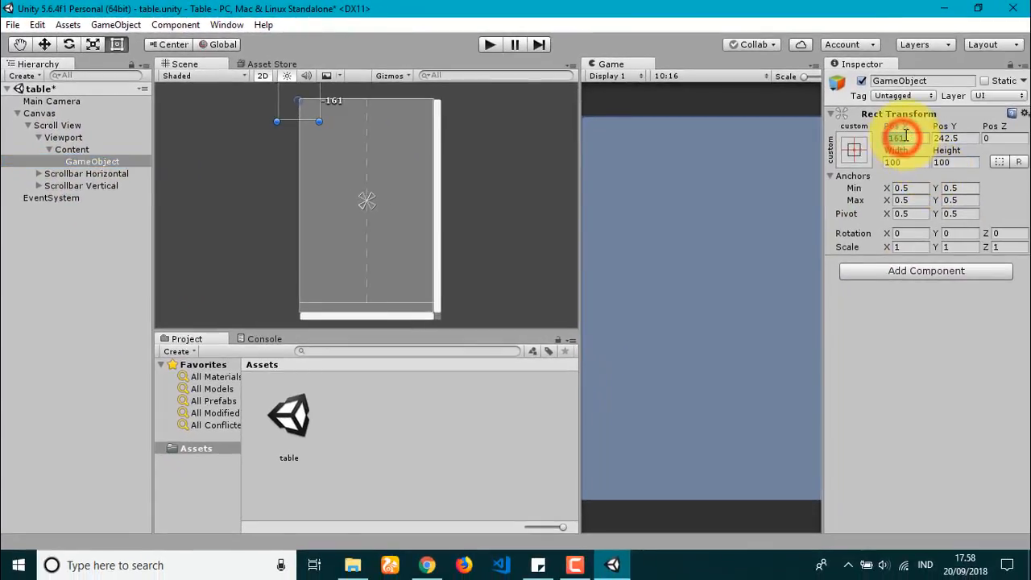
{"action": "left_click_drag", "start_coordinate": [380, 113], "coordinate": [379, 133]}
{"action": "left_click", "coordinate": [84, 161]}
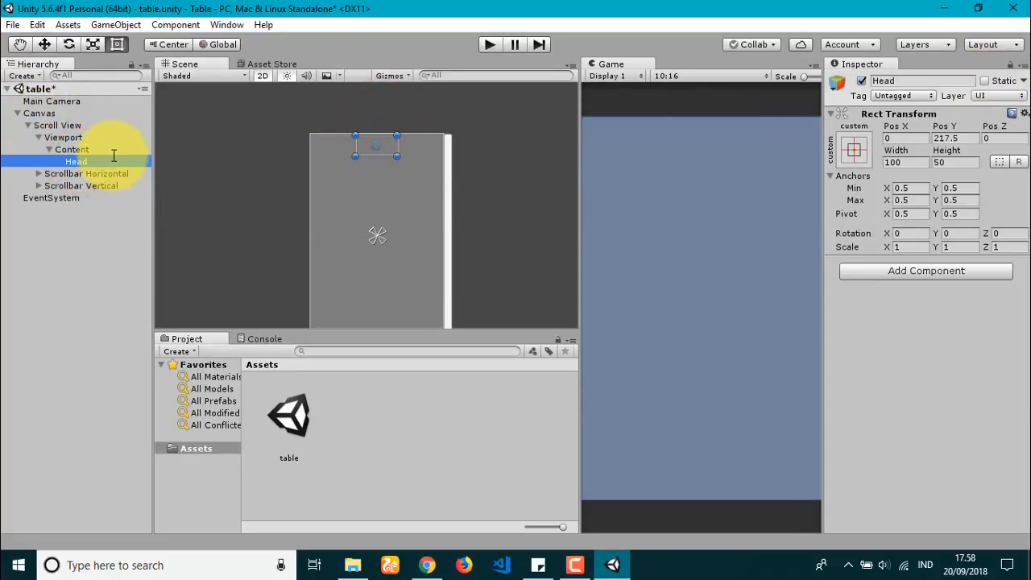
Step: Widen Head to about 317.5 so it spans the Scroll View's width
{"action": "left_click_drag", "start_coordinate": [355, 149], "coordinate": [309, 154]}
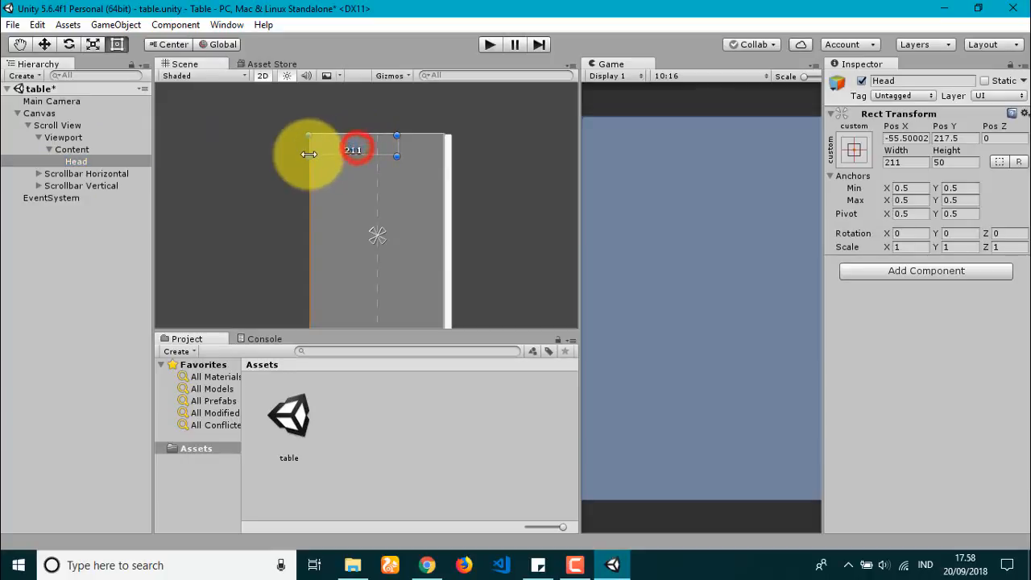
{"action": "left_click_drag", "start_coordinate": [396, 150], "coordinate": [444, 149]}
{"action": "scroll", "coordinate": [441, 150], "scroll_direction": "up", "scroll_amount": 10}
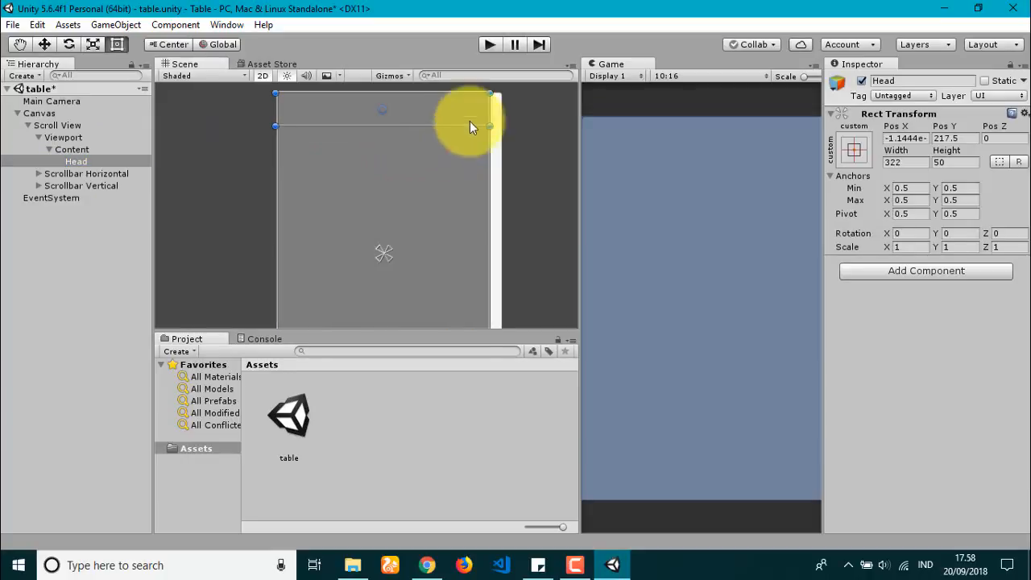
{"action": "middle_click_drag", "start_coordinate": [470, 121], "coordinate": [460, 187]}
{"action": "scroll", "coordinate": [461, 186], "scroll_direction": "up", "scroll_amount": 5}
{"action": "left_click_drag", "start_coordinate": [508, 175], "coordinate": [501, 175]}
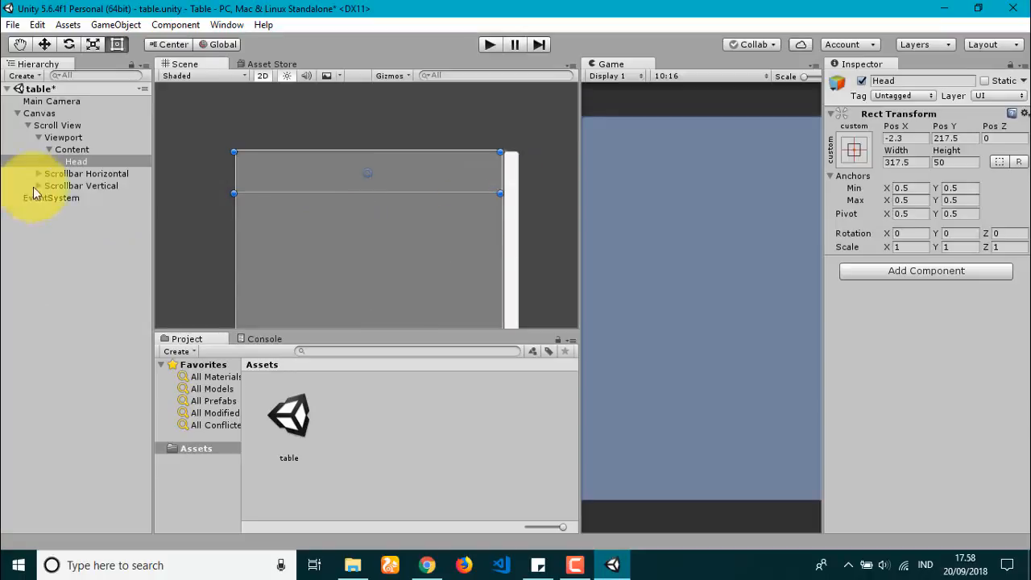
{"action": "left_click", "coordinate": [57, 124]}
Step: Set the Scroll View background colour alpha to 0
{"action": "scroll", "coordinate": [964, 315], "scroll_direction": "down", "scroll_amount": 10}
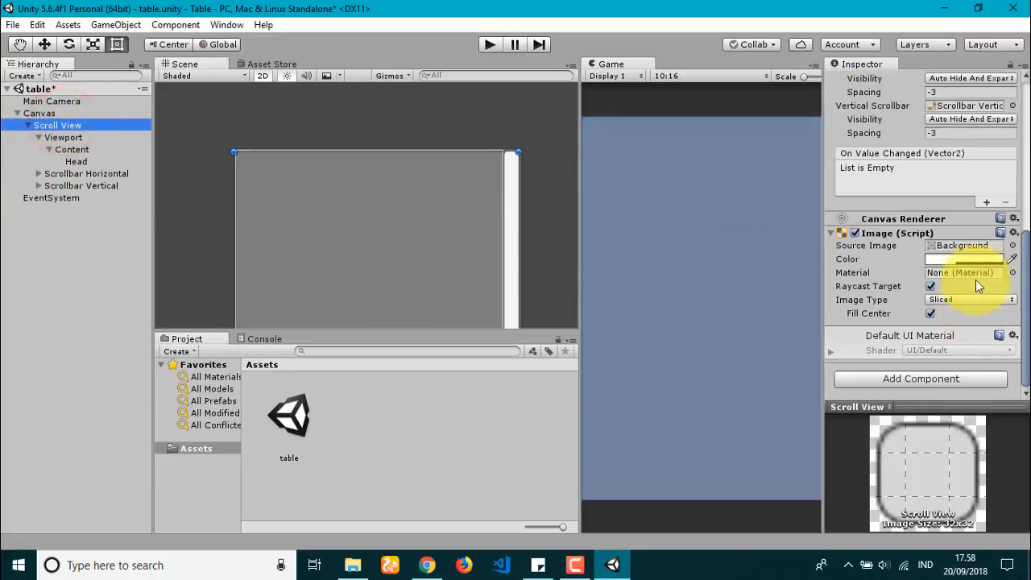
{"action": "left_click", "coordinate": [965, 259]}
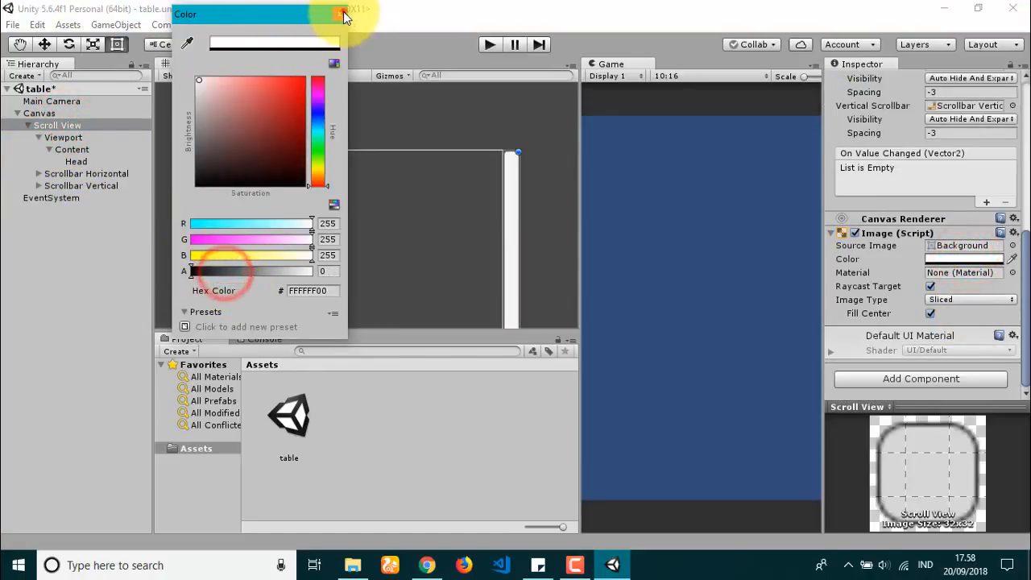
{"action": "left_click", "coordinate": [339, 14]}
Step: Set the Main Camera background colour to white
{"action": "left_click", "coordinate": [52, 101]}
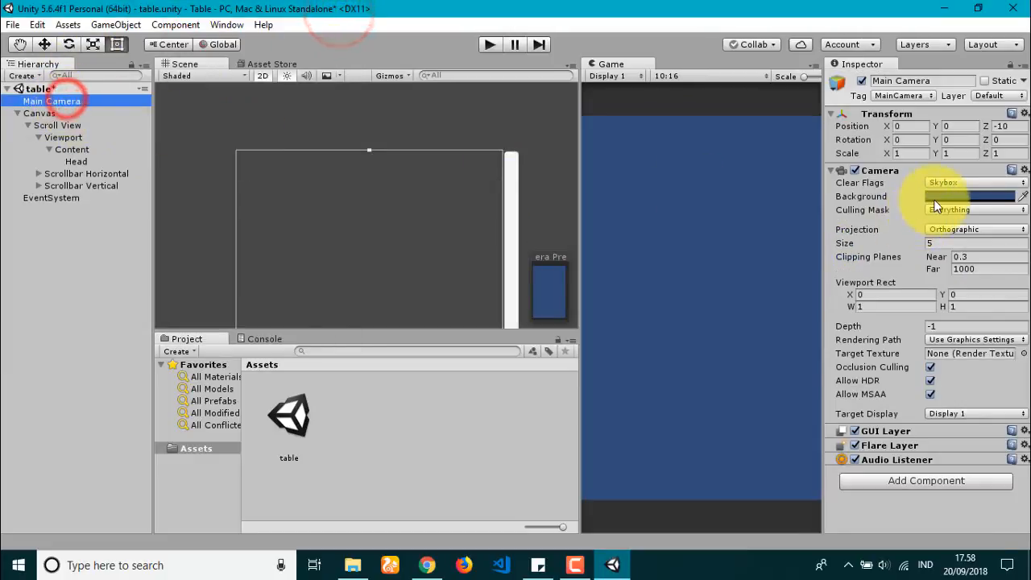
{"action": "left_click", "coordinate": [947, 195]}
{"action": "left_click_drag", "start_coordinate": [242, 96], "coordinate": [197, 78]}
{"action": "left_click", "coordinate": [339, 14]}
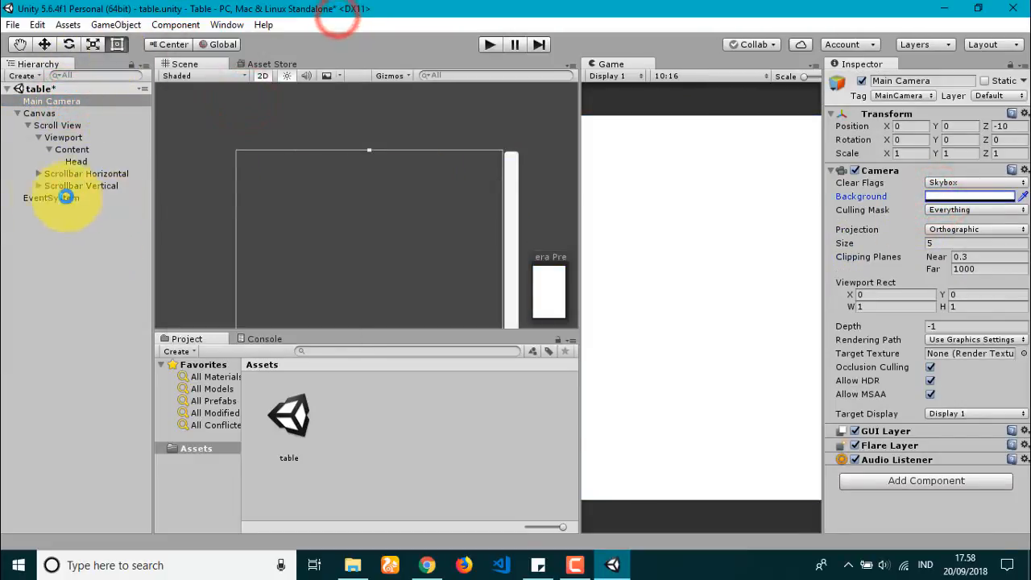
Step: Add a Horizontal Layout Group component to Head
{"action": "left_click", "coordinate": [77, 161]}
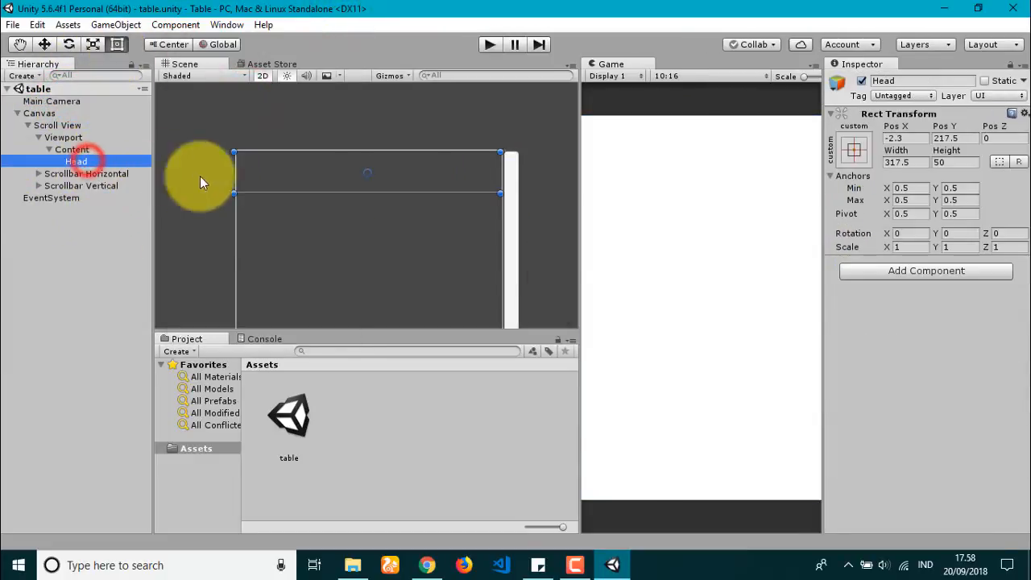
{"action": "right_click", "coordinate": [101, 161]}
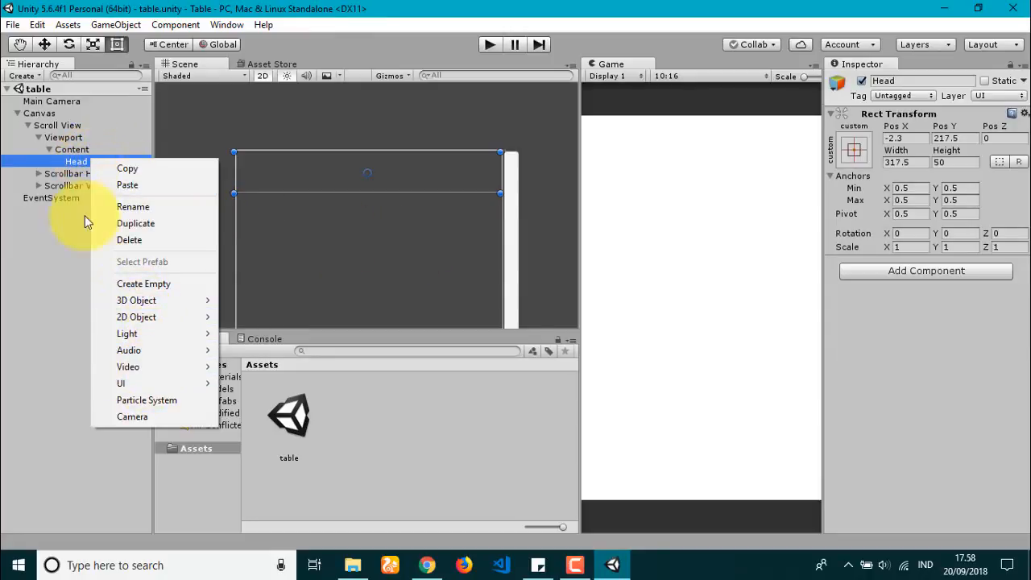
{"action": "left_click", "coordinate": [893, 355]}
{"action": "left_click", "coordinate": [904, 270]}
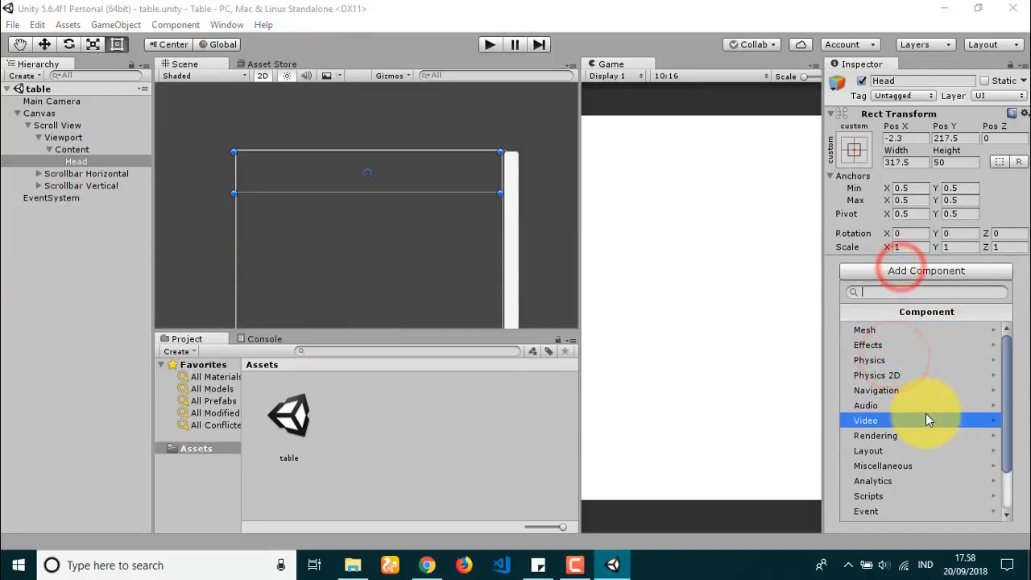
{"action": "scroll", "coordinate": [918, 419], "scroll_direction": "down", "scroll_amount": 1}
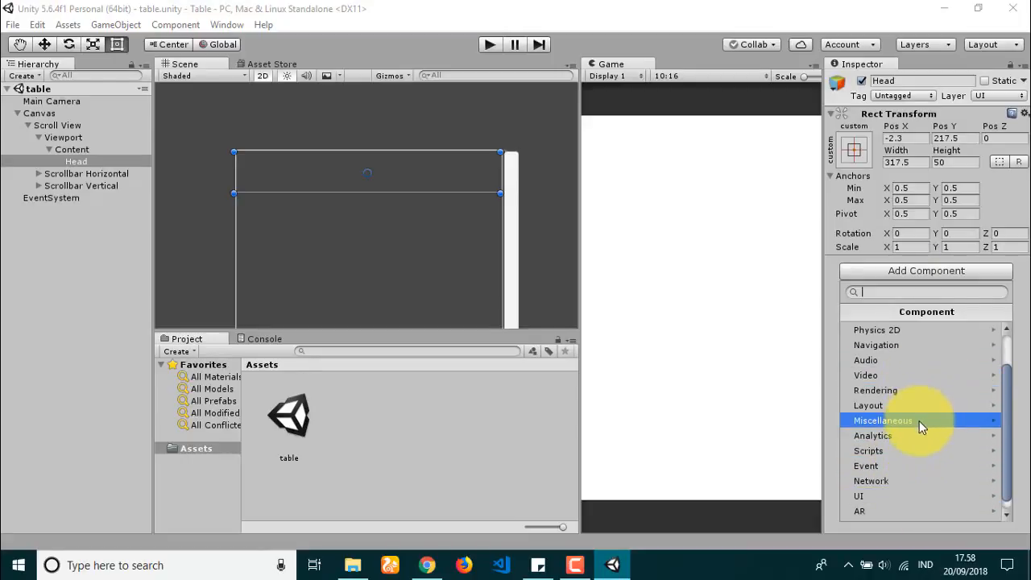
{"action": "scroll", "coordinate": [917, 424], "scroll_direction": "up", "scroll_amount": 1}
{"action": "left_click", "coordinate": [911, 450]}
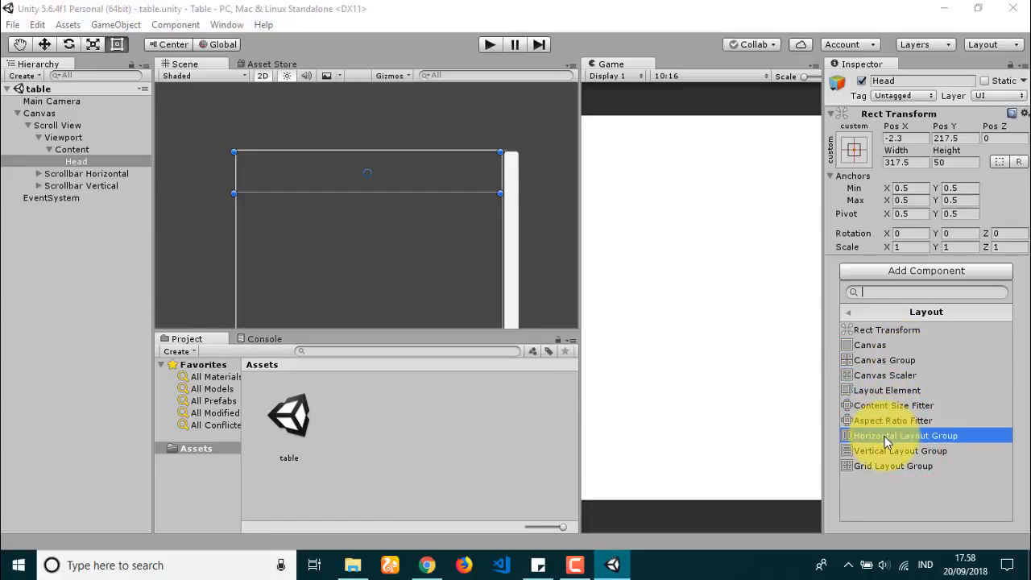
{"action": "left_click", "coordinate": [886, 436]}
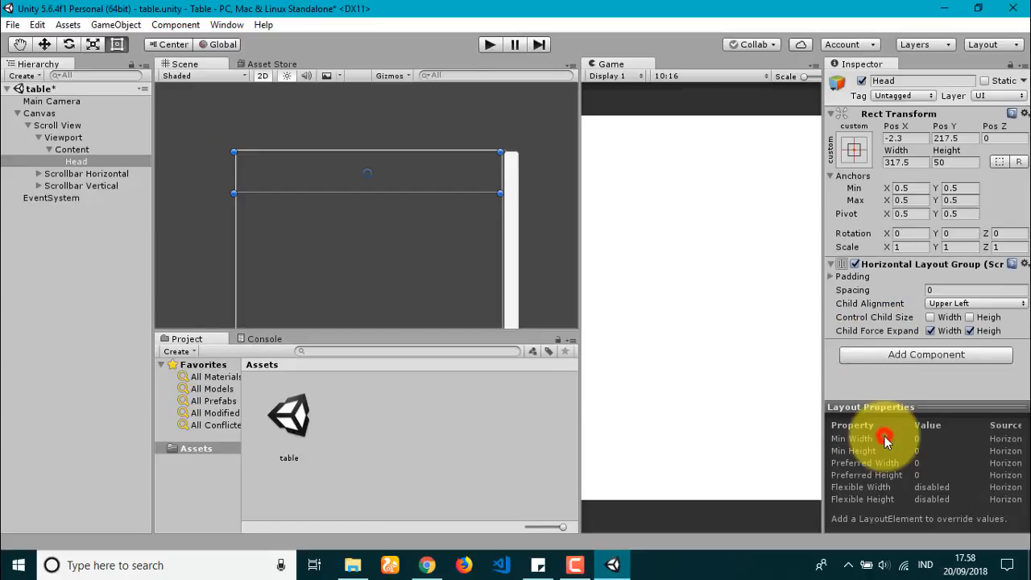
Step: Add a Text element under Head, 50 tall, centred horizontally and vertically
{"action": "right_click", "coordinate": [87, 161]}
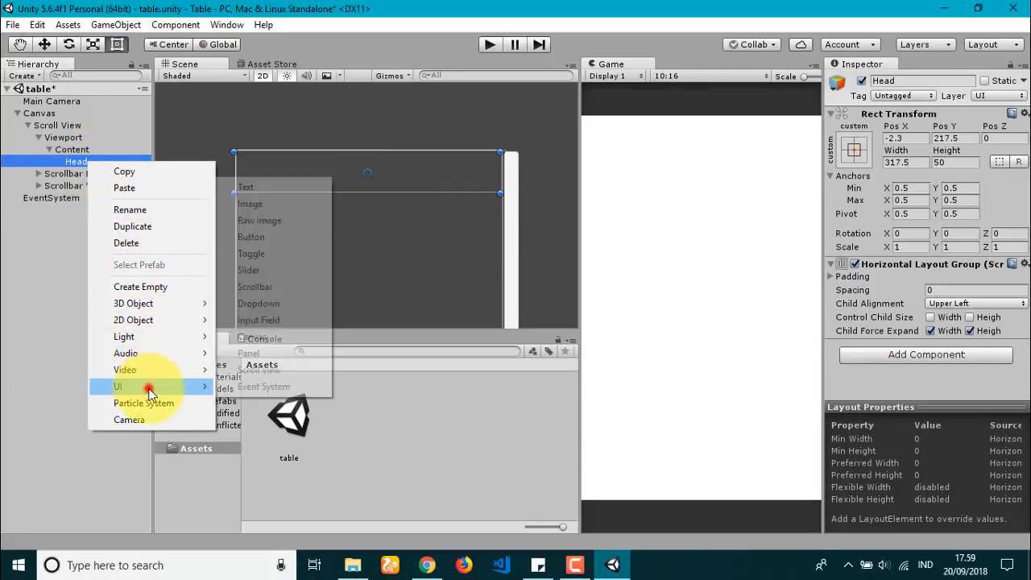
{"action": "left_click", "coordinate": [121, 387]}
{"action": "left_click", "coordinate": [263, 191]}
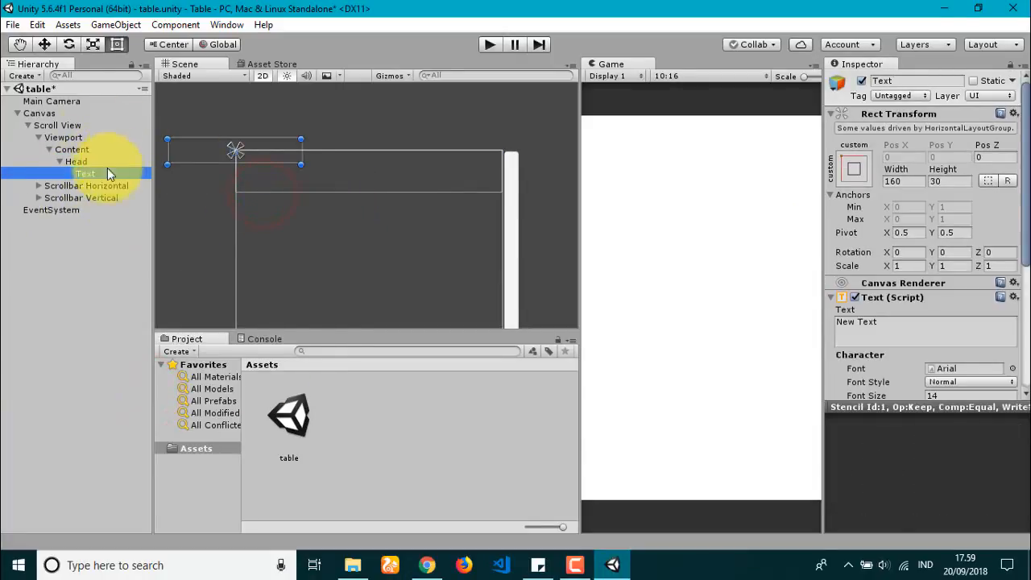
{"action": "left_click", "coordinate": [75, 163]}
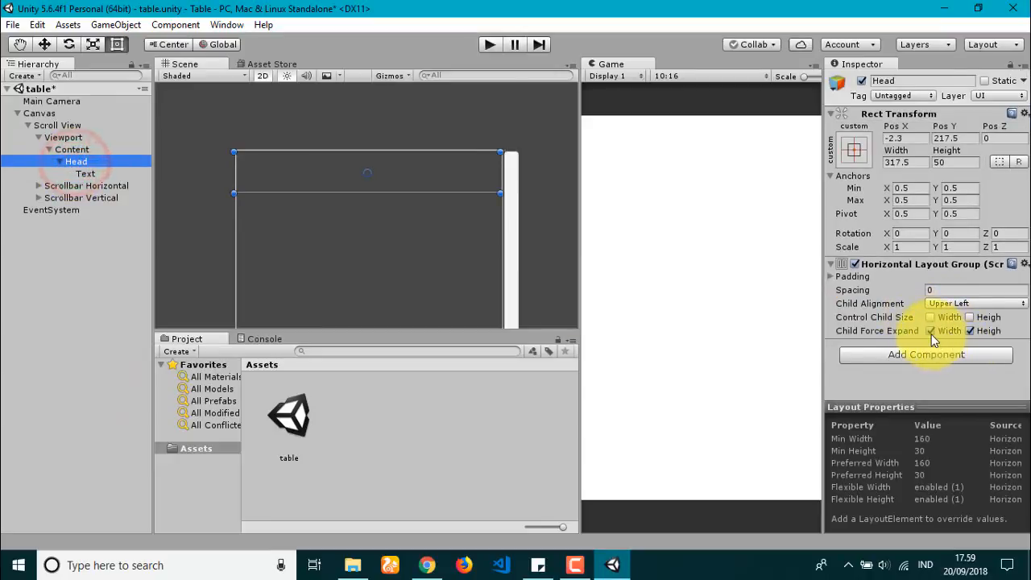
{"action": "left_click", "coordinate": [95, 173]}
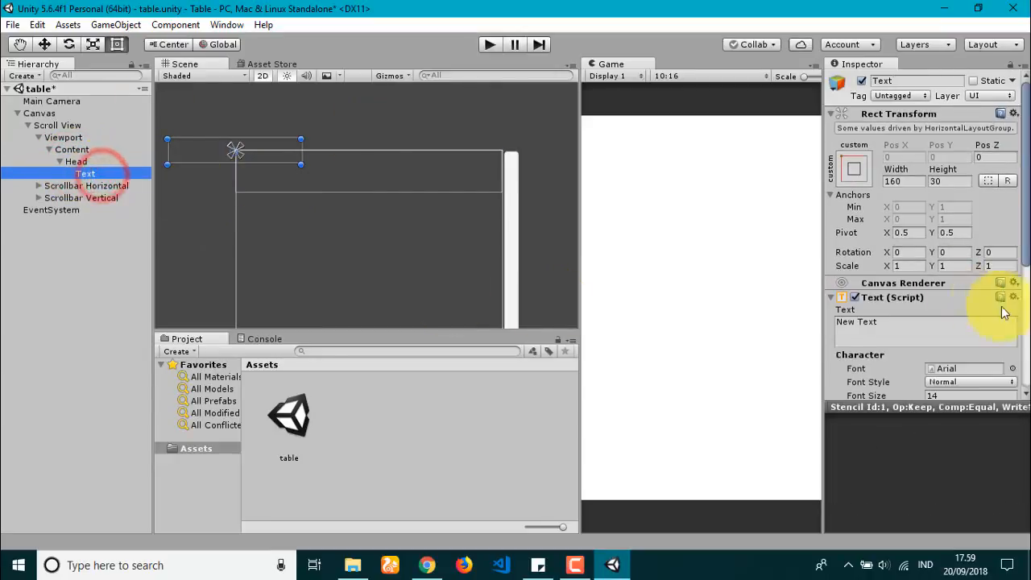
{"action": "left_click", "coordinate": [44, 44]}
{"action": "left_click_drag", "start_coordinate": [242, 142], "coordinate": [265, 168]}
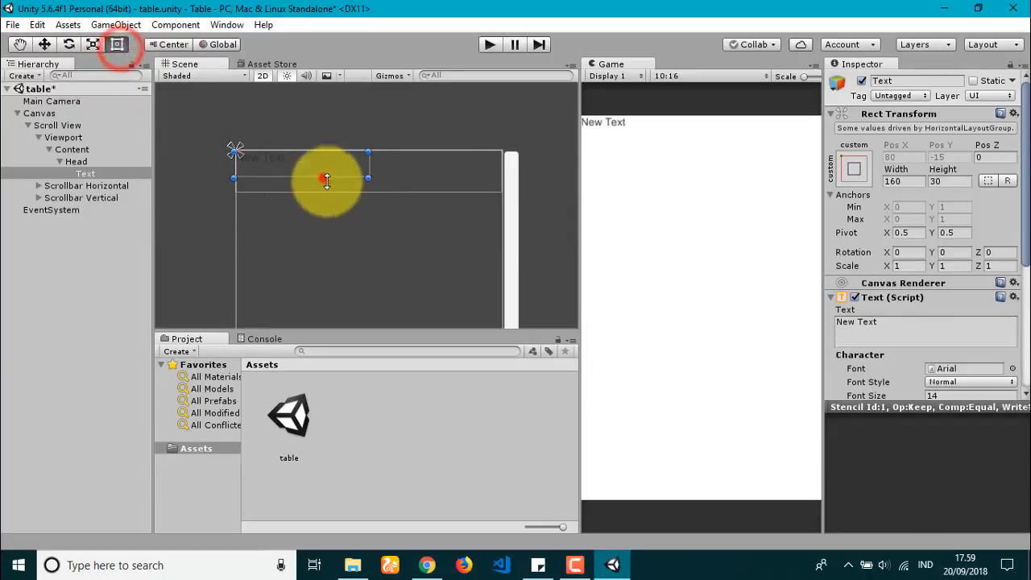
{"action": "mouse_move", "coordinate": [326, 178]}
{"action": "left_mouse_down"}
{"action": "mouse_move", "coordinate": [333, 193]}
{"action": "mouse_move", "coordinate": [392, 202]}
{"action": "mouse_move", "coordinate": [312, 172]}
{"action": "left_mouse_up"}
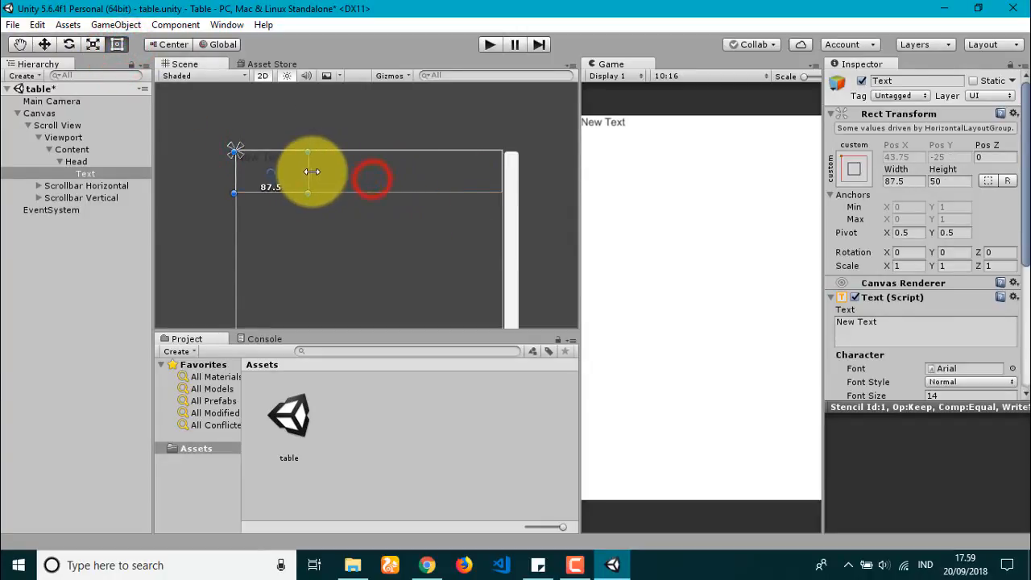
{"action": "scroll", "coordinate": [966, 333], "scroll_direction": "down", "scroll_amount": 3}
{"action": "left_click", "coordinate": [948, 314]}
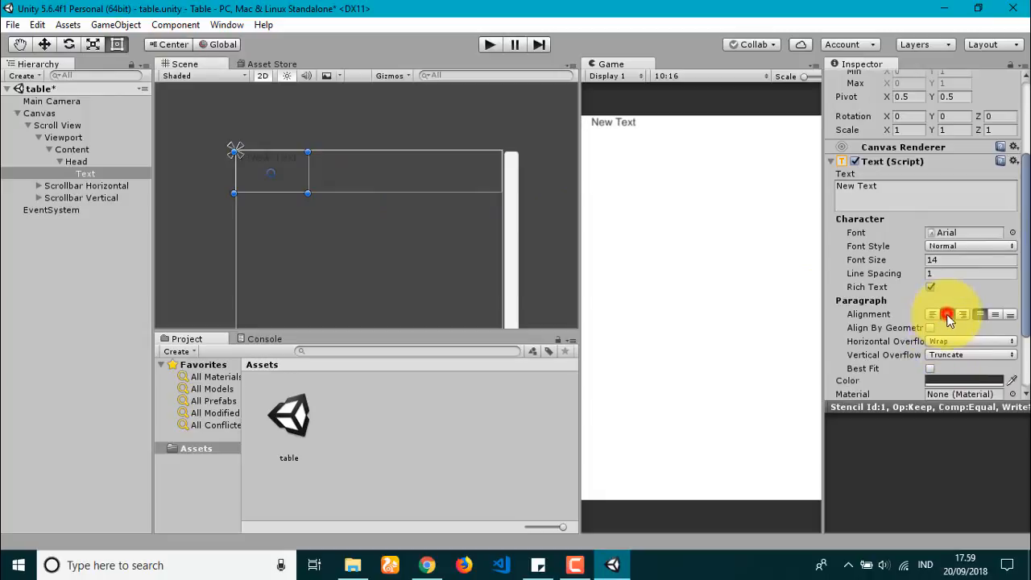
{"action": "left_click", "coordinate": [995, 314]}
{"action": "left_click", "coordinate": [884, 201]}
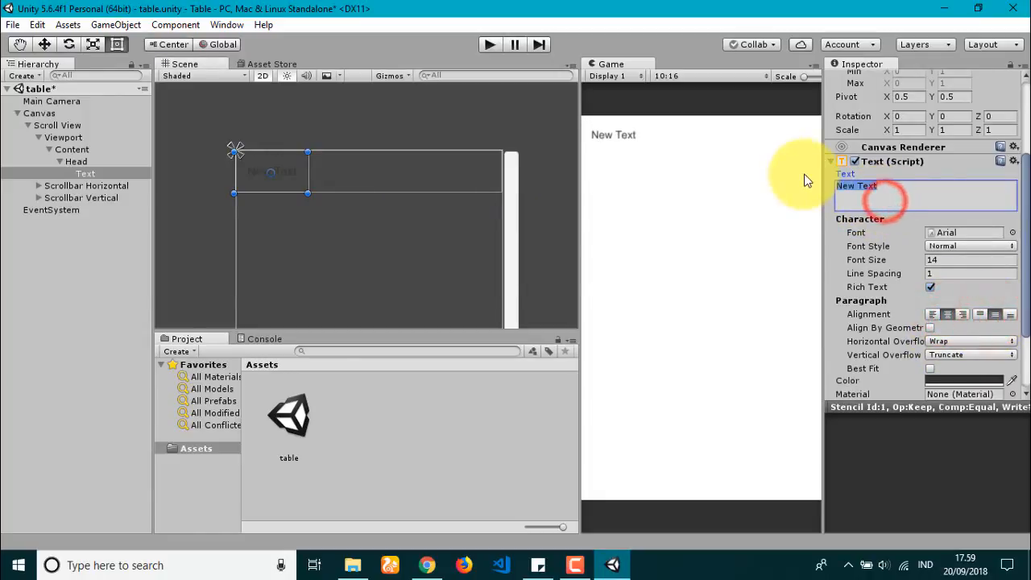
Step: Shrink Head to 36.4 high, narrow the text box, and rename it No
{"action": "left_click", "coordinate": [133, 161]}
{"action": "left_click_drag", "start_coordinate": [348, 196], "coordinate": [344, 181]}
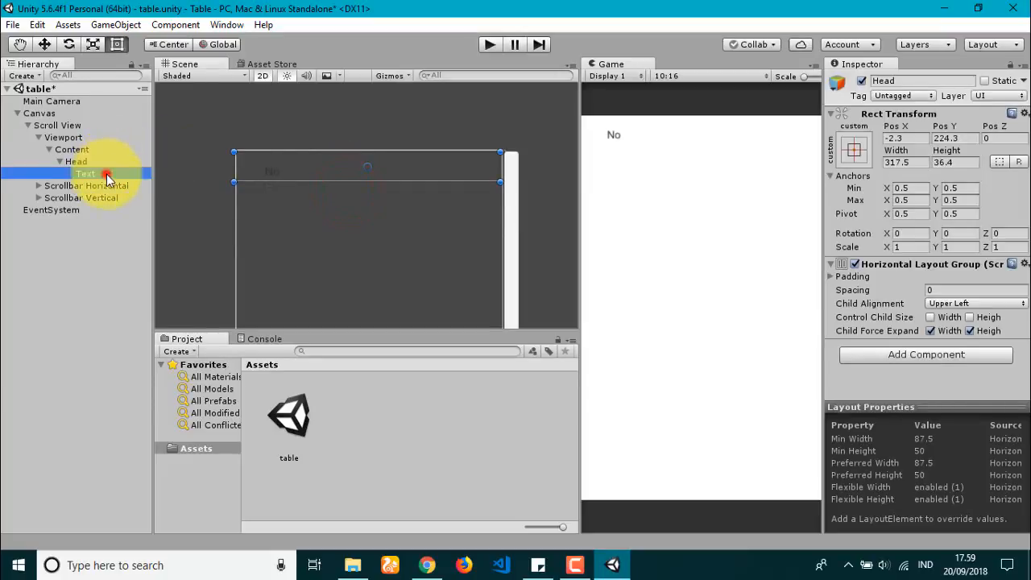
{"action": "left_click", "coordinate": [105, 173]}
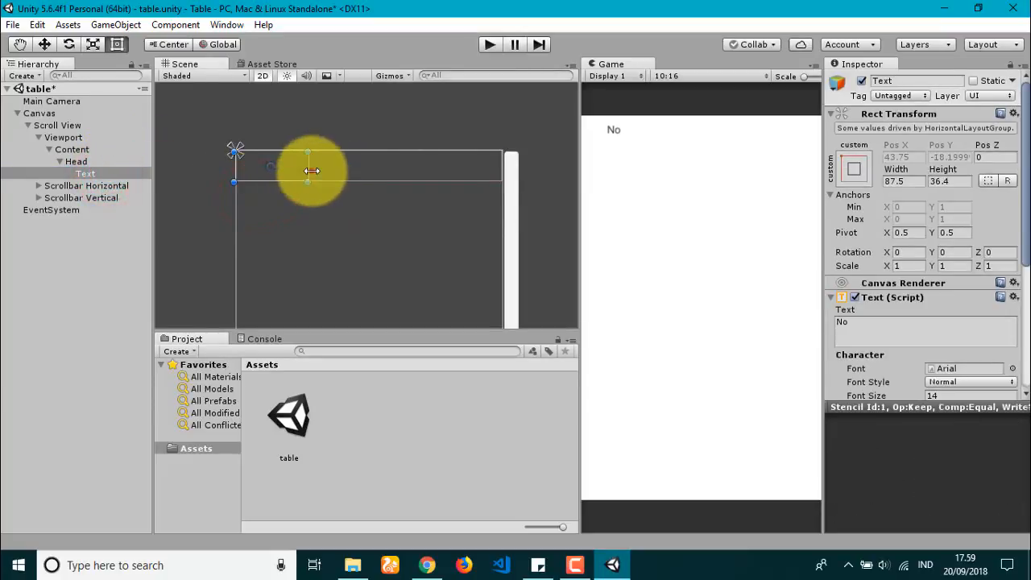
{"action": "left_click_drag", "start_coordinate": [308, 166], "coordinate": [289, 167]}
{"action": "left_click", "coordinate": [94, 179]}
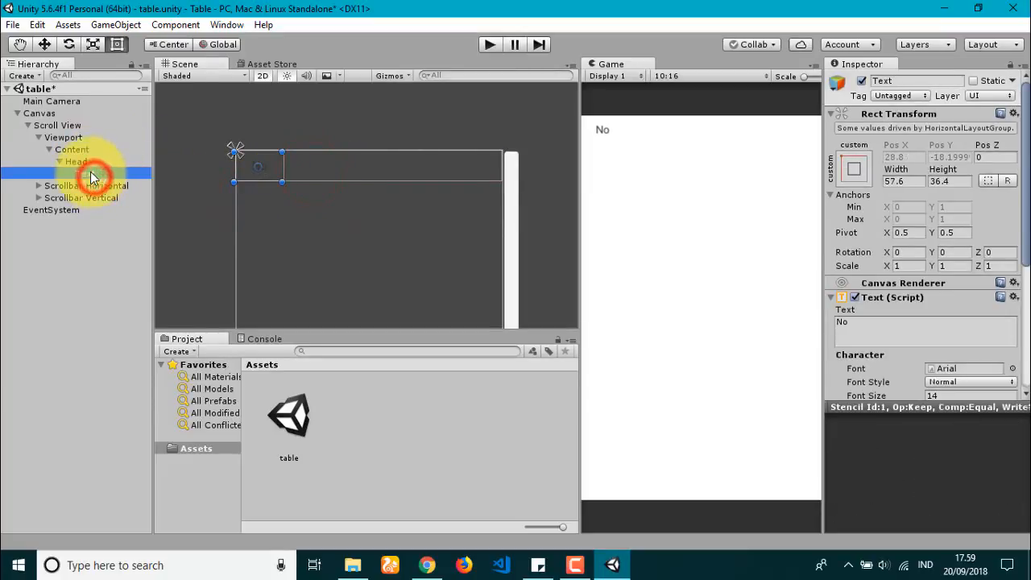
{"action": "type", "text": "No"}
{"action": "key", "text": "Return"}
Step: Duplicate No into a Name label, turn off width stretching, and widen the Name column
{"action": "left_click", "coordinate": [92, 173]}
{"action": "key", "text": "ctrl+d"}
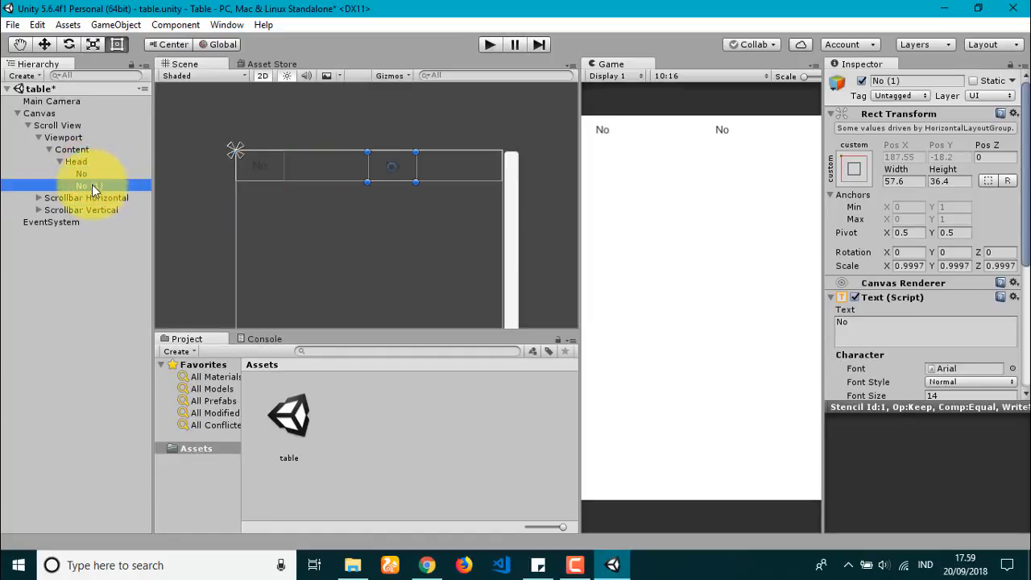
{"action": "left_click", "coordinate": [91, 185]}
{"action": "type", "text": "Name"}
{"action": "key", "text": "Return"}
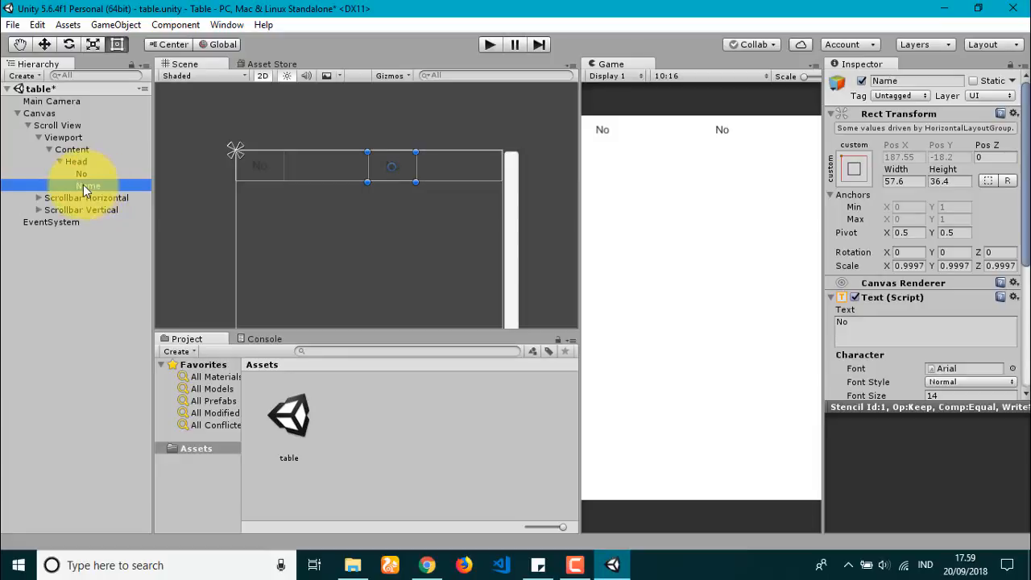
{"action": "left_click", "coordinate": [76, 162]}
{"action": "left_click", "coordinate": [930, 330]}
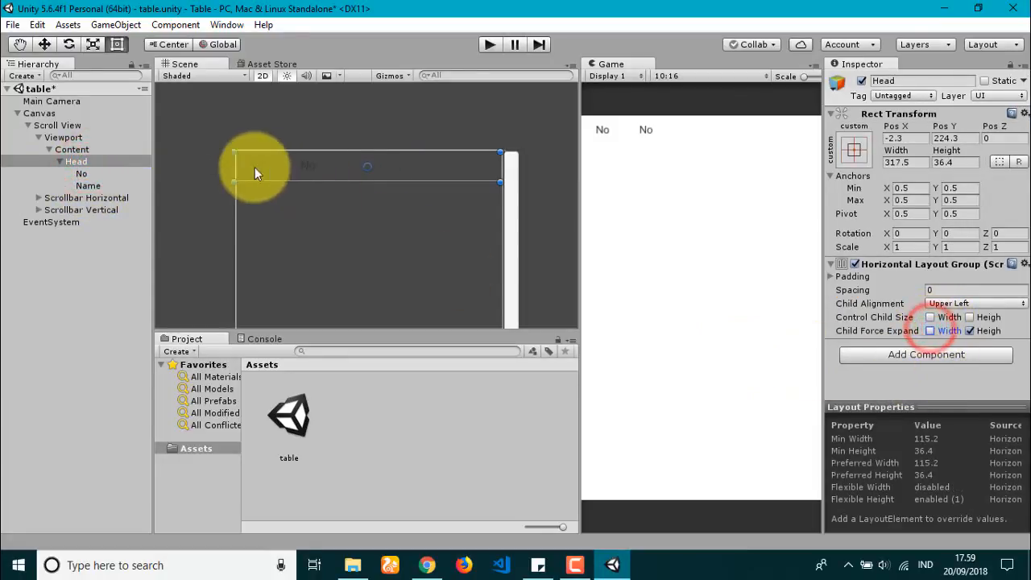
{"action": "left_click", "coordinate": [116, 188]}
{"action": "left_click", "coordinate": [863, 278]}
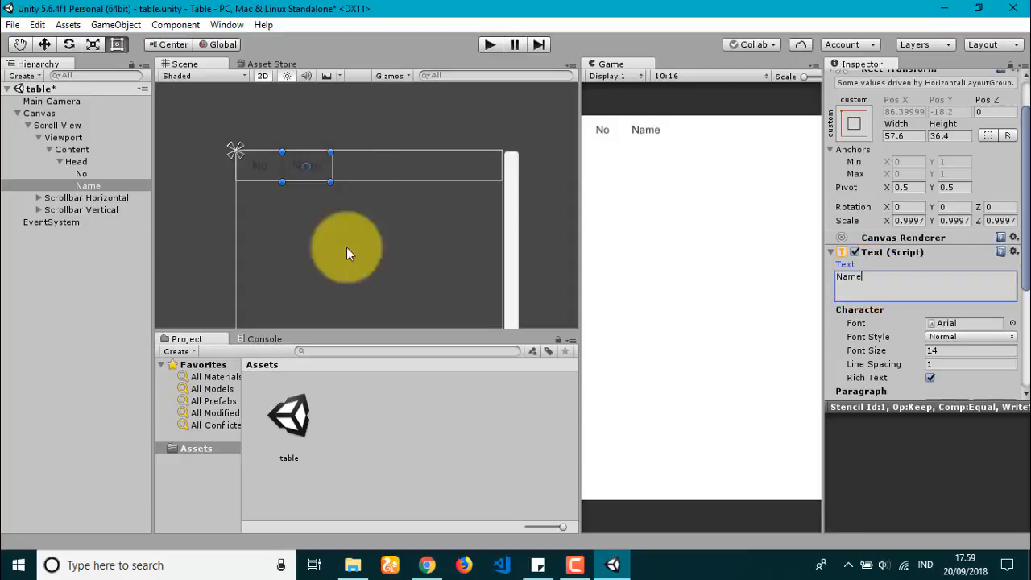
{"action": "left_click_drag", "start_coordinate": [332, 168], "coordinate": [392, 172]}
Step: Duplicate Name into an Address label and edit its text
{"action": "left_click", "coordinate": [81, 187]}
{"action": "key", "text": "ctrl+d"}
{"action": "key", "text": "F2"}
{"action": "type", "text": "A"}
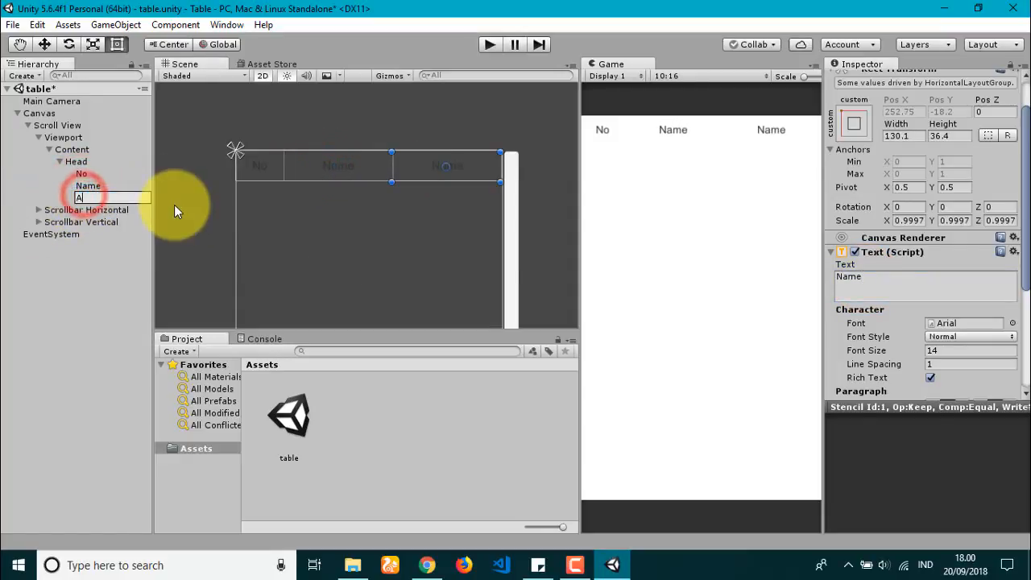
{"action": "type", "text": "ddress"}
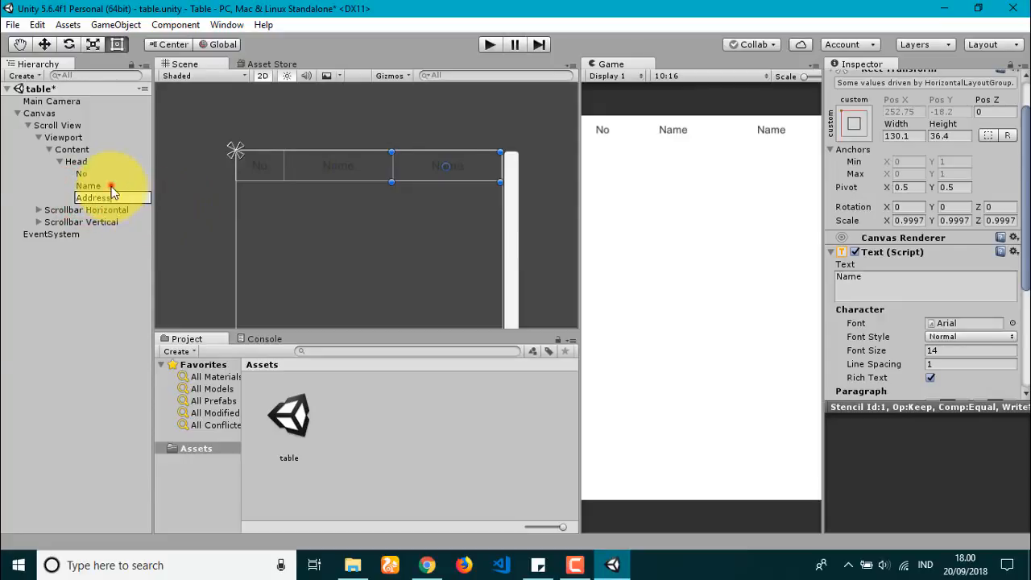
{"action": "key", "text": "Return"}
{"action": "left_click", "coordinate": [902, 286]}
{"action": "type", "text": "Address"}
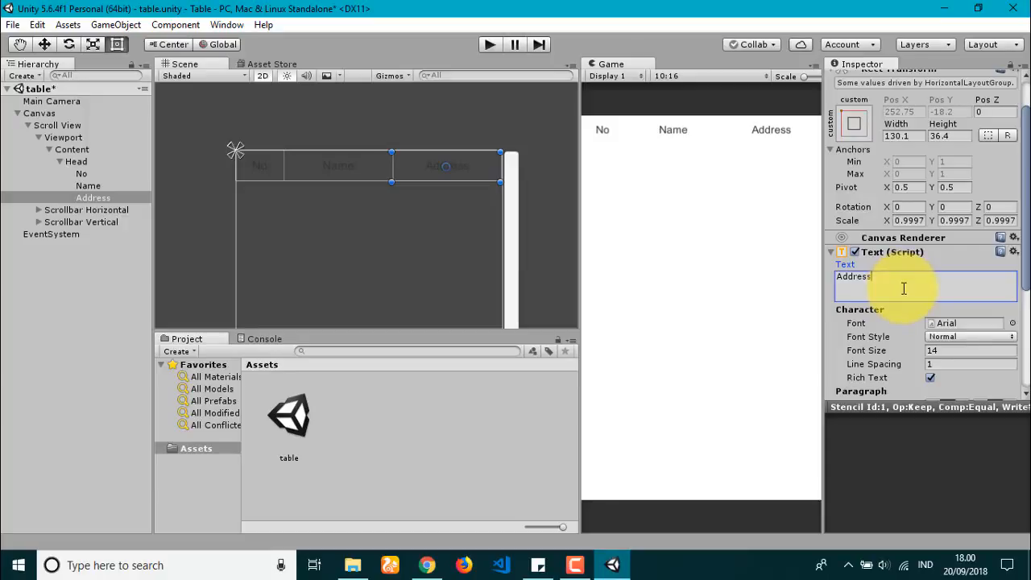
{"action": "left_click", "coordinate": [60, 161]}
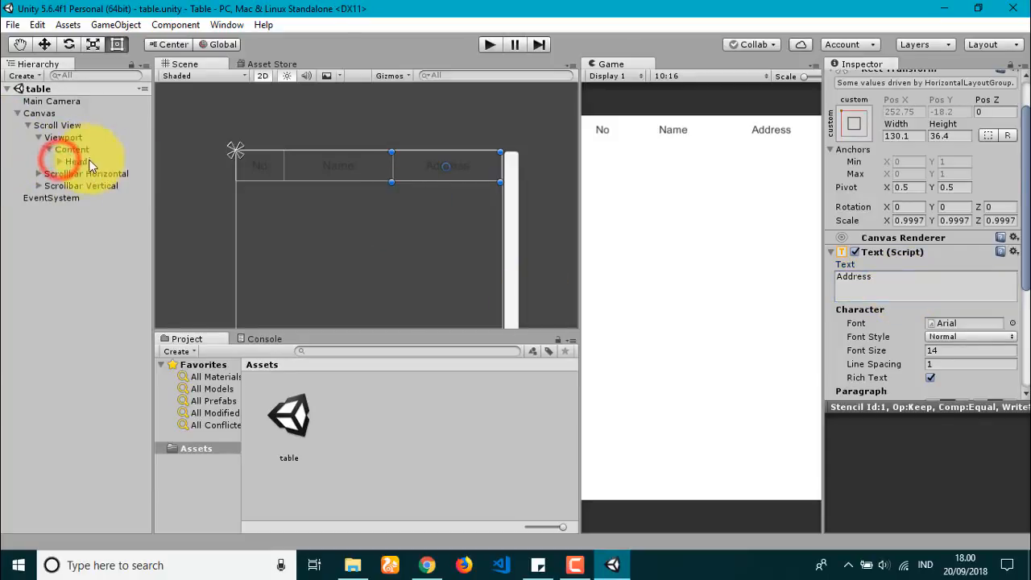
Step: Duplicate Head, move the original Head onto the Canvas, and resize the Scroll View
{"action": "left_click", "coordinate": [89, 163]}
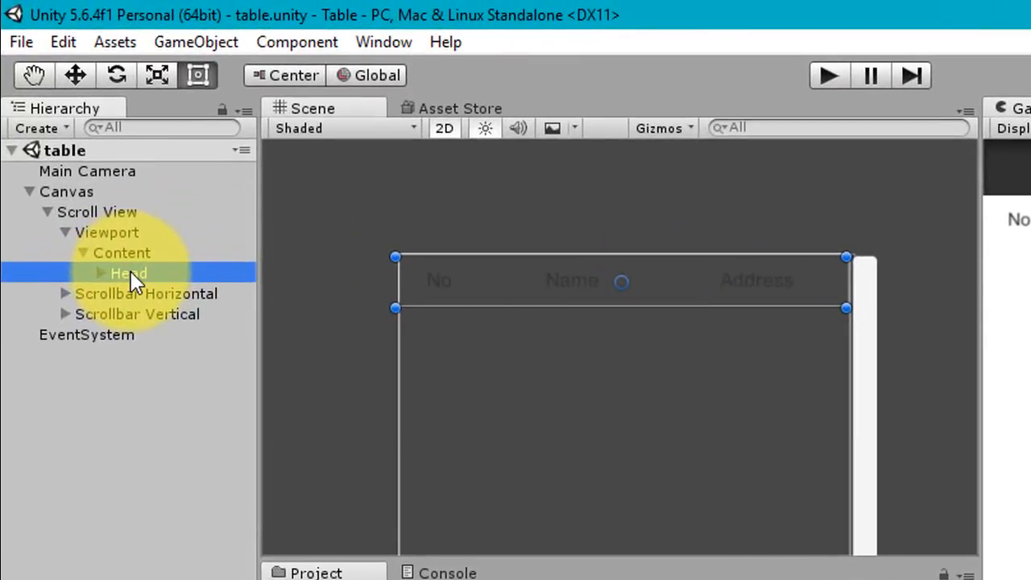
{"action": "key", "text": "ctrl+d"}
{"action": "left_click_drag", "start_coordinate": [153, 274], "coordinate": [183, 219]}
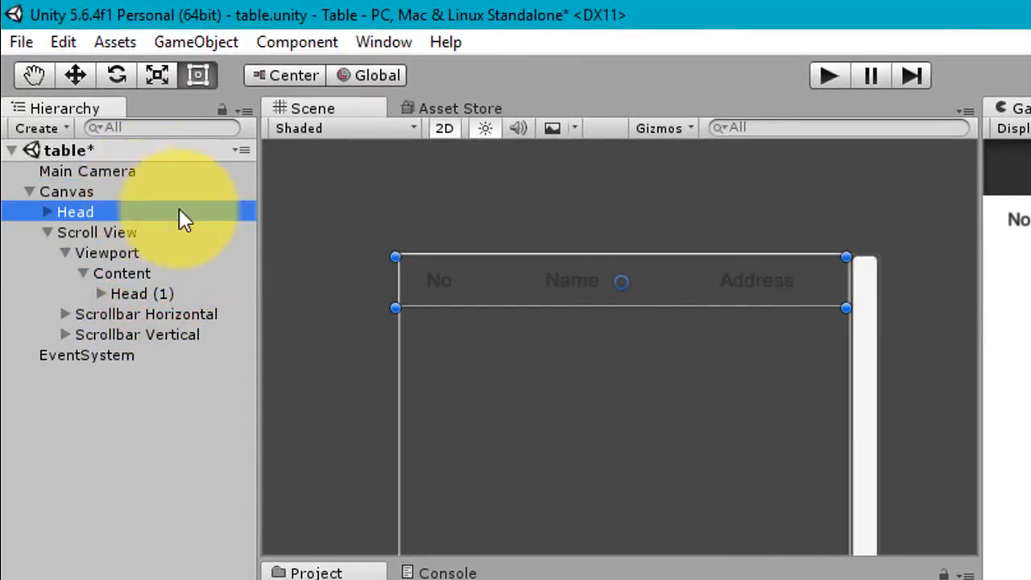
{"action": "left_click", "coordinate": [95, 232]}
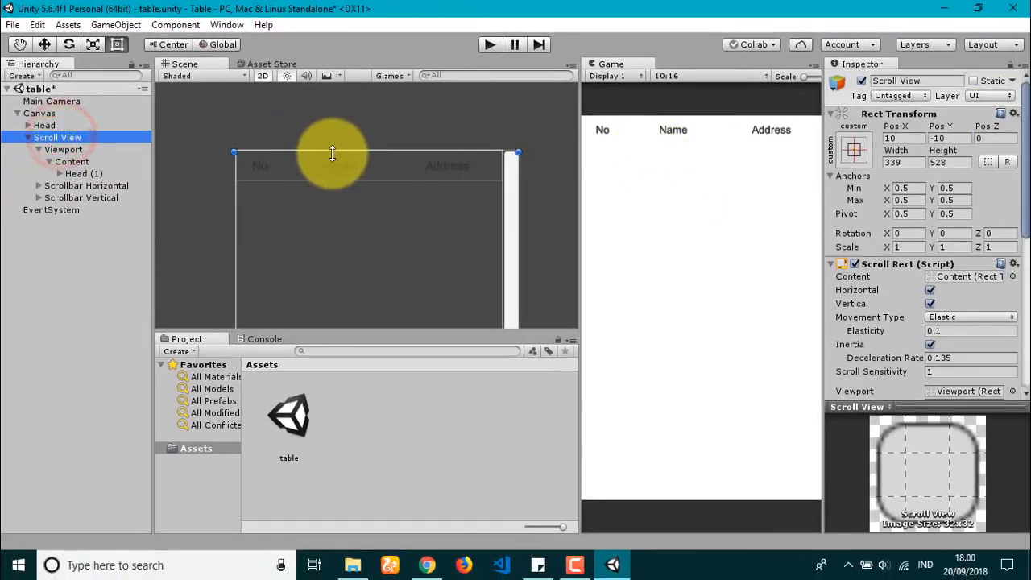
{"action": "left_click_drag", "start_coordinate": [332, 153], "coordinate": [346, 169]}
{"action": "left_click", "coordinate": [70, 174]}
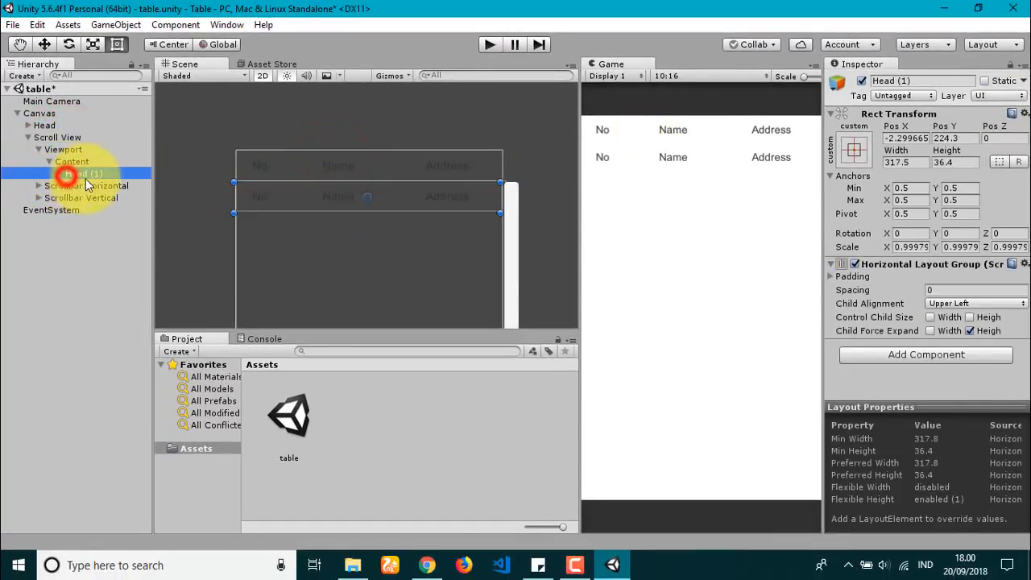
{"action": "left_click", "coordinate": [88, 174]}
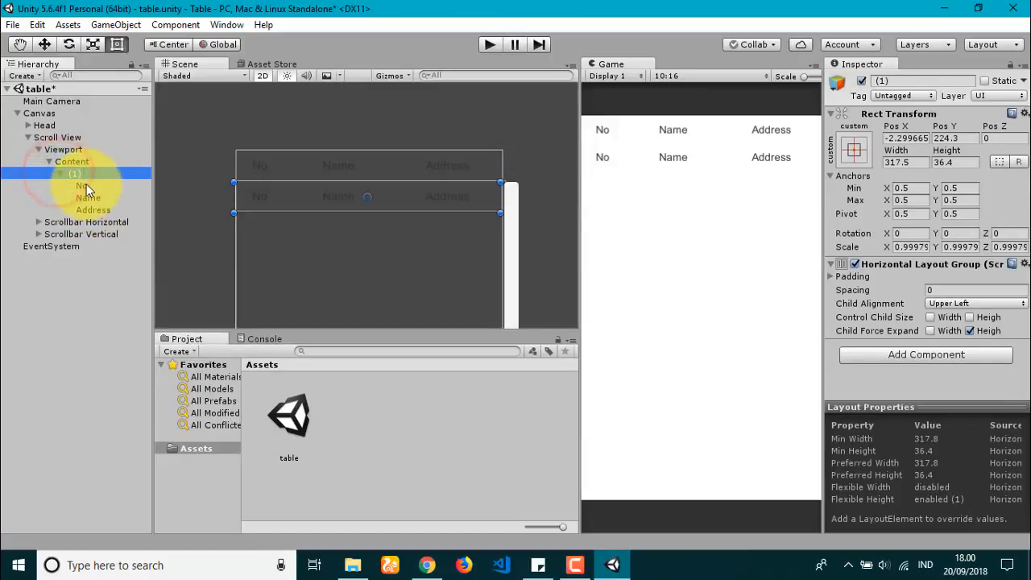
Step: Fill the copied row's labels with 1, a sample name, and Indonesia
{"action": "left_click", "coordinate": [82, 185]}
{"action": "double_click", "coordinate": [886, 330]}
{"action": "type", "text": "1"}
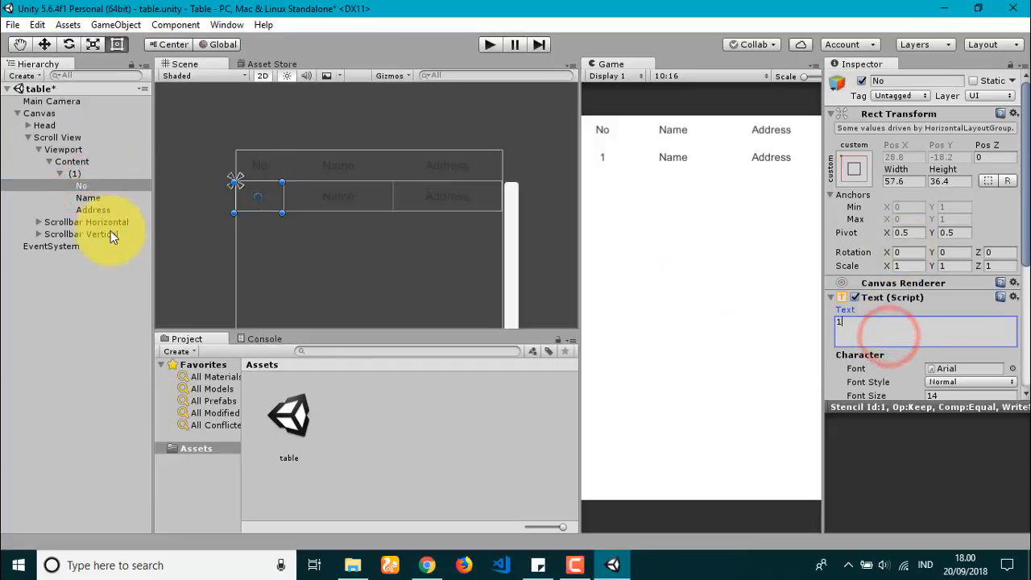
{"action": "left_click", "coordinate": [82, 198]}
{"action": "double_click", "coordinate": [881, 330]}
{"action": "type", "text": "Akba"}
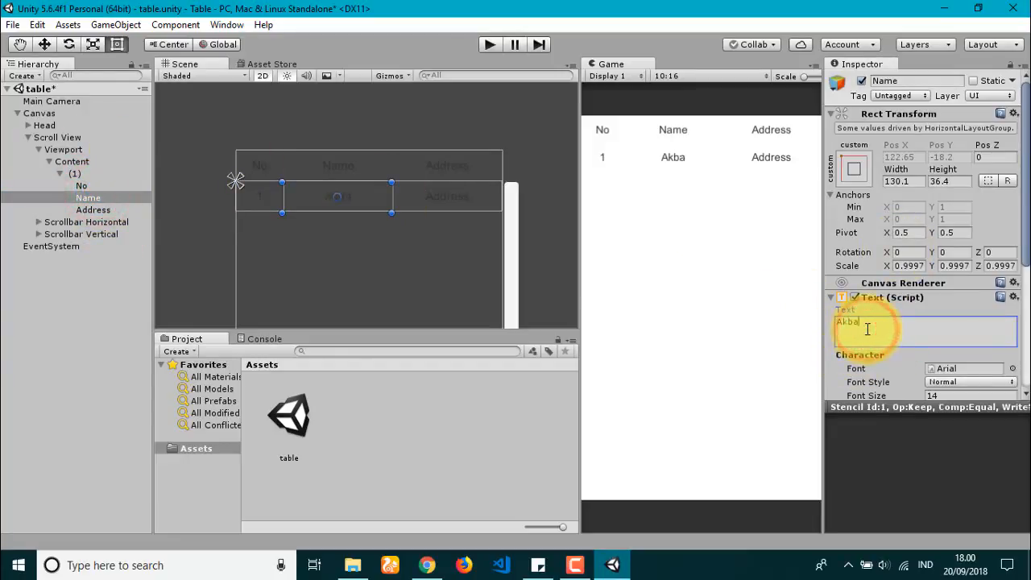
{"action": "type", "text": "r"}
{"action": "left_click", "coordinate": [120, 208]}
{"action": "double_click", "coordinate": [921, 329]}
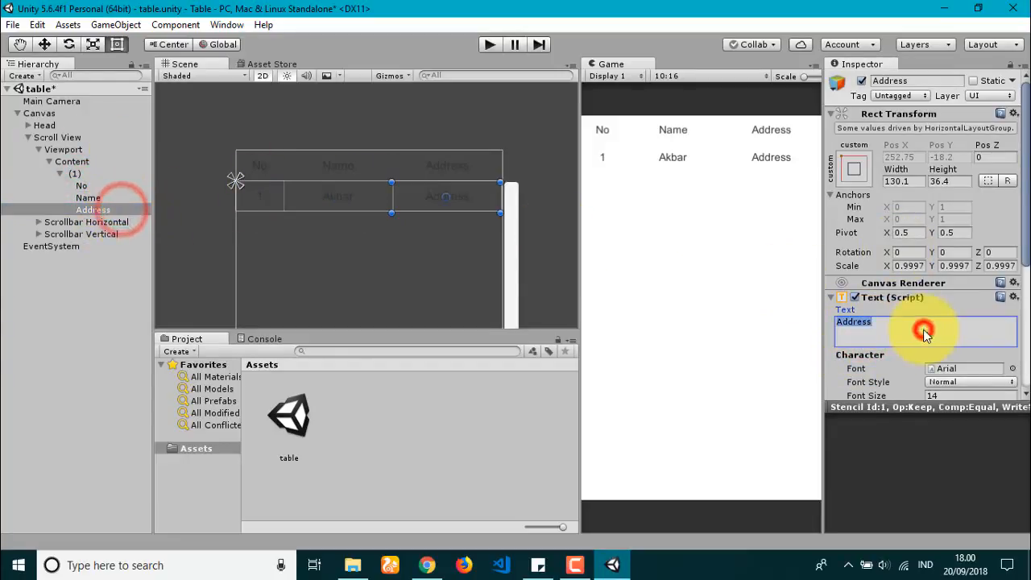
{"action": "type", "text": "Indonesia"}
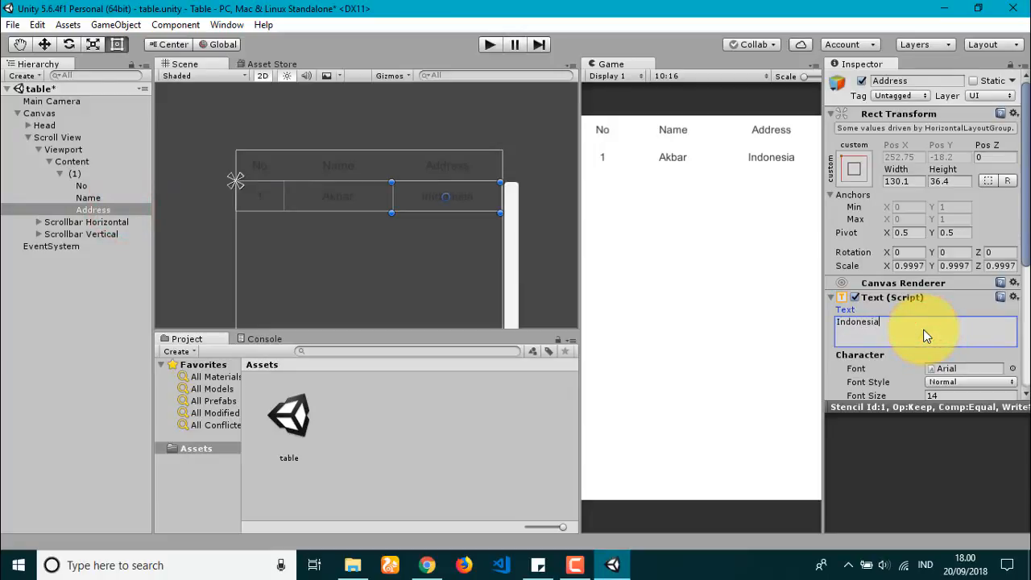
{"action": "left_click", "coordinate": [39, 112]}
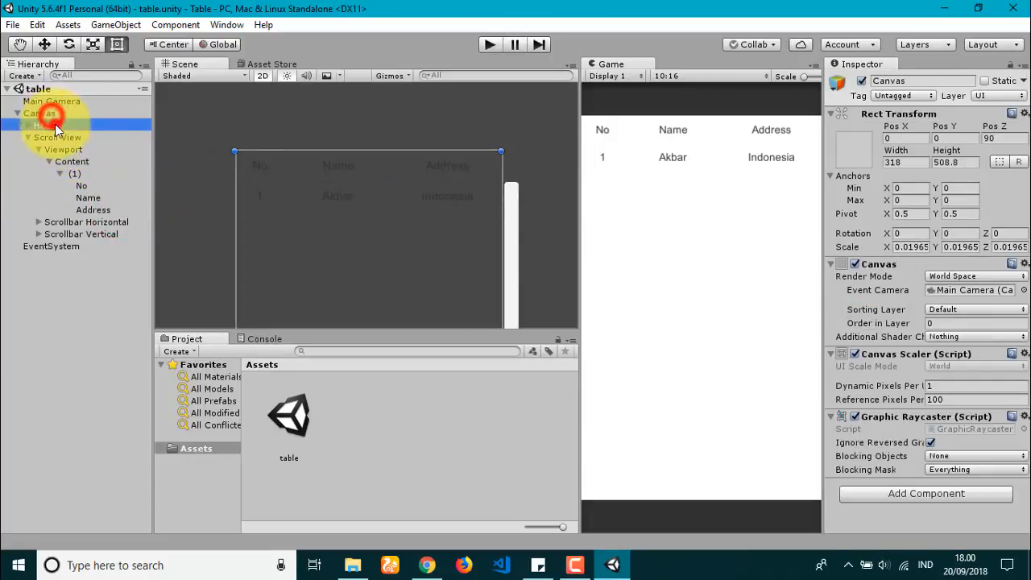
Step: Give Head an Image component coloured blue
{"action": "left_click", "coordinate": [44, 125]}
{"action": "left_click", "coordinate": [944, 355]}
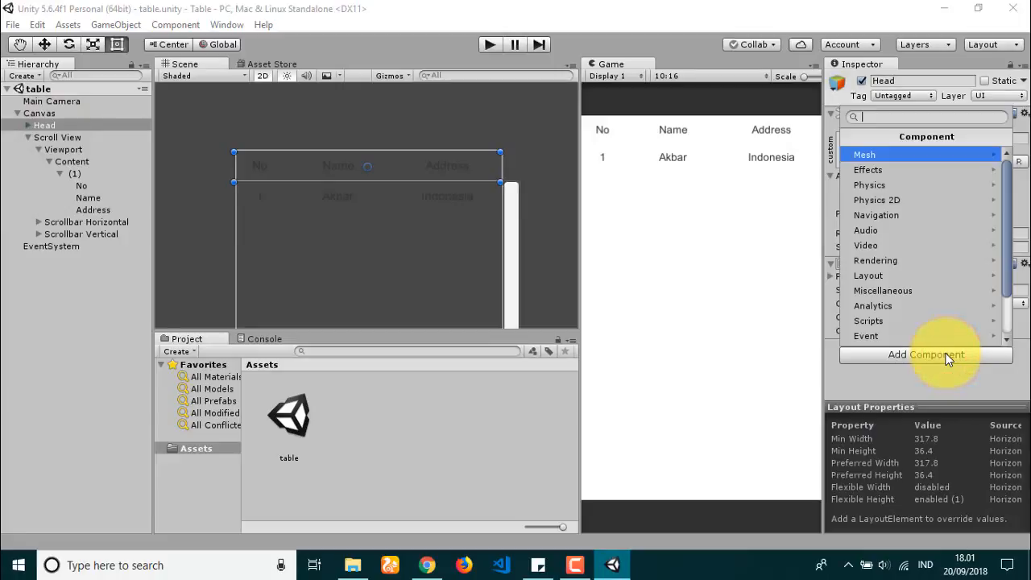
{"action": "type", "text": "ima"}
{"action": "key", "text": "Return"}
{"action": "scroll", "coordinate": [895, 284], "scroll_direction": "down", "scroll_amount": 3}
{"action": "left_click", "coordinate": [952, 288]}
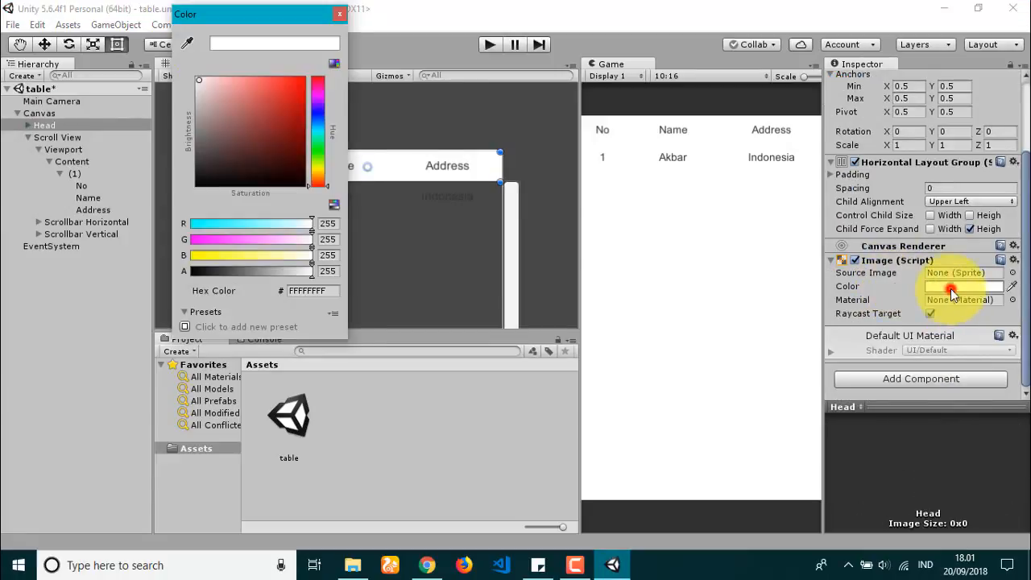
{"action": "left_click", "coordinate": [318, 112]}
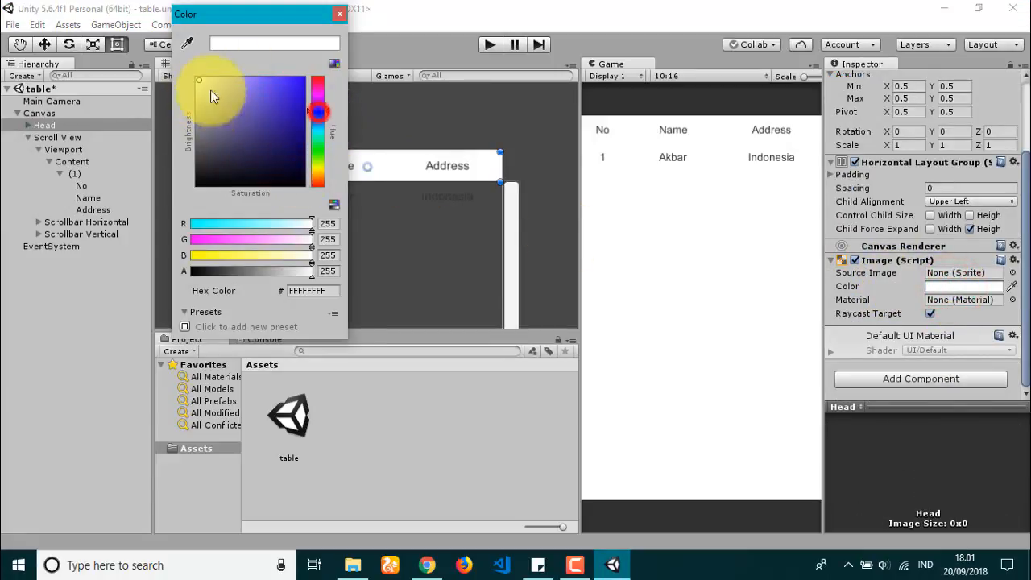
{"action": "left_click", "coordinate": [237, 85]}
{"action": "left_click_drag", "start_coordinate": [312, 76], "coordinate": [286, 53]}
{"action": "left_click", "coordinate": [338, 13]}
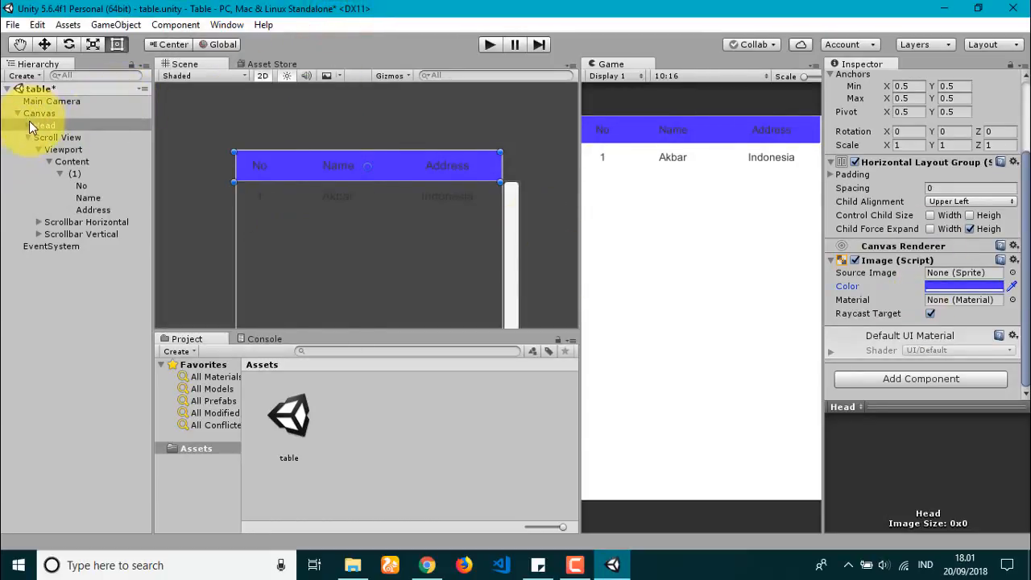
Step: Colour the No, Name and Address header labels white
{"action": "left_click", "coordinate": [28, 124]}
{"action": "left_click", "coordinate": [70, 139]}
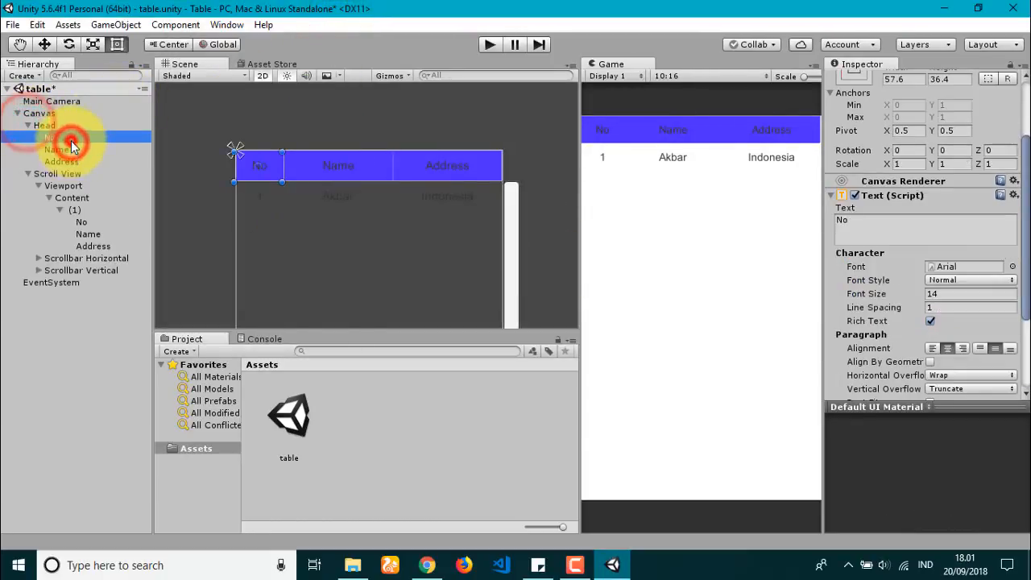
{"action": "scroll", "coordinate": [969, 282], "scroll_direction": "down", "scroll_amount": 3}
{"action": "left_click", "coordinate": [955, 286]}
{"action": "left_click_drag", "start_coordinate": [264, 119], "coordinate": [151, 50]}
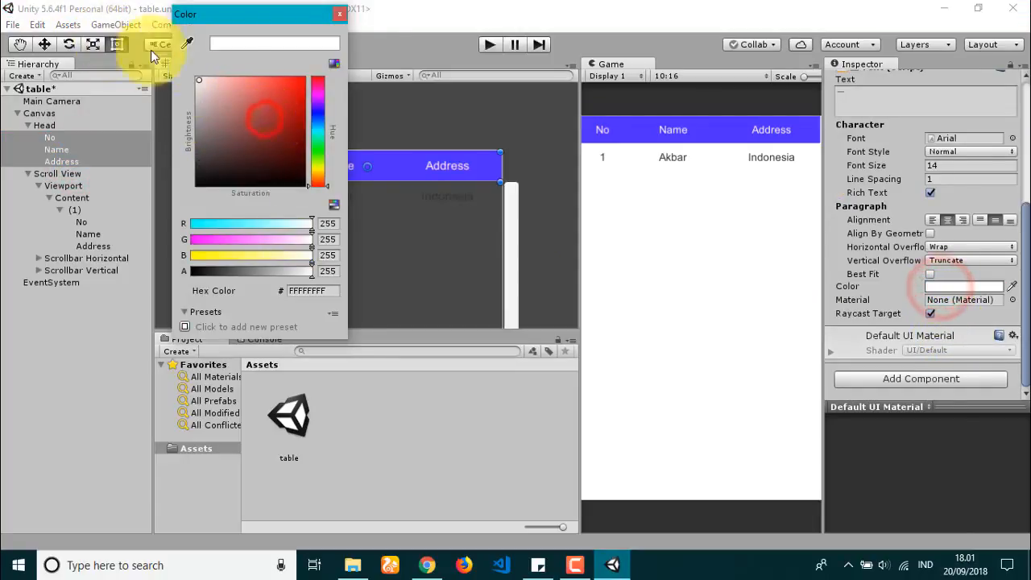
{"action": "left_click", "coordinate": [340, 17]}
Step: Make the header labels bold with font size 15
{"action": "scroll", "coordinate": [948, 200], "scroll_direction": "up", "scroll_amount": 2}
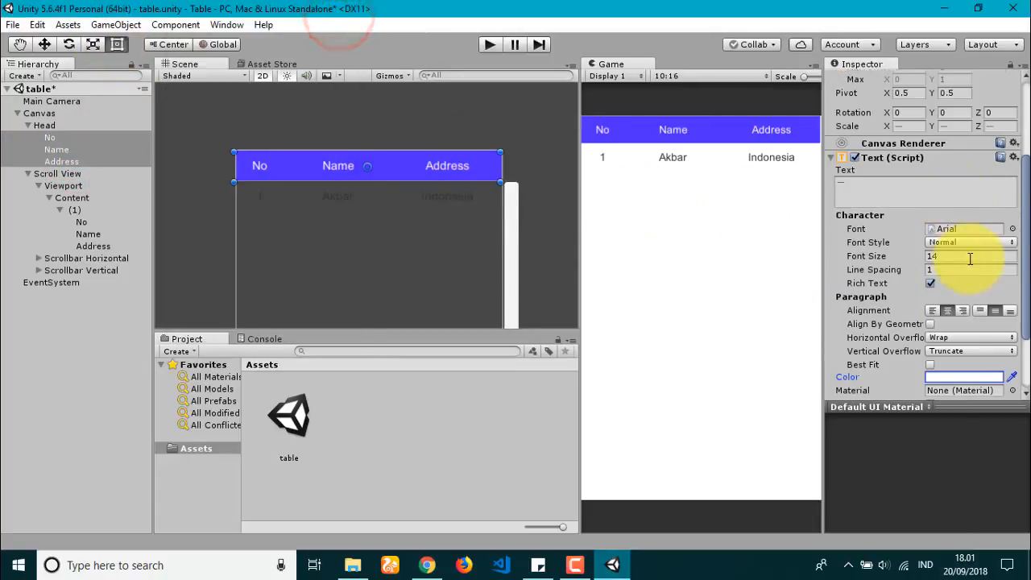
{"action": "left_click", "coordinate": [967, 241]}
{"action": "left_click", "coordinate": [953, 274]}
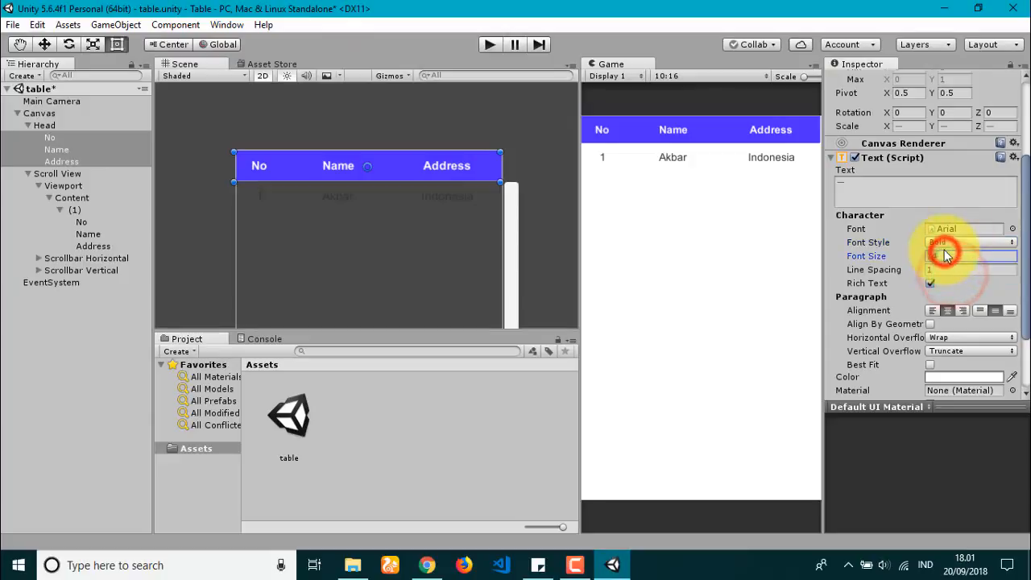
{"action": "type", "text": "16"}
{"action": "key", "text": "ctrl+s"}
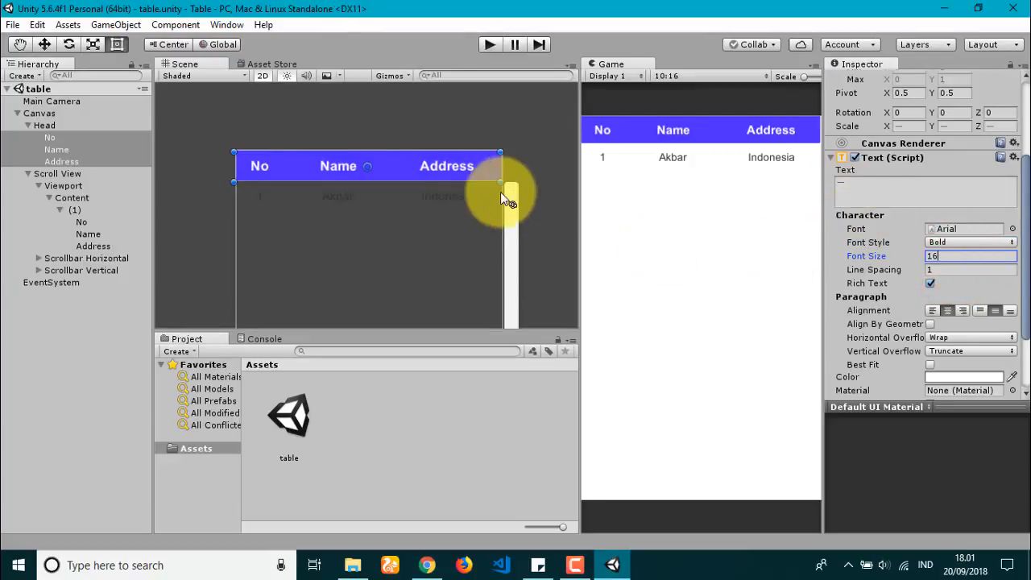
{"action": "type", "text": "15"}
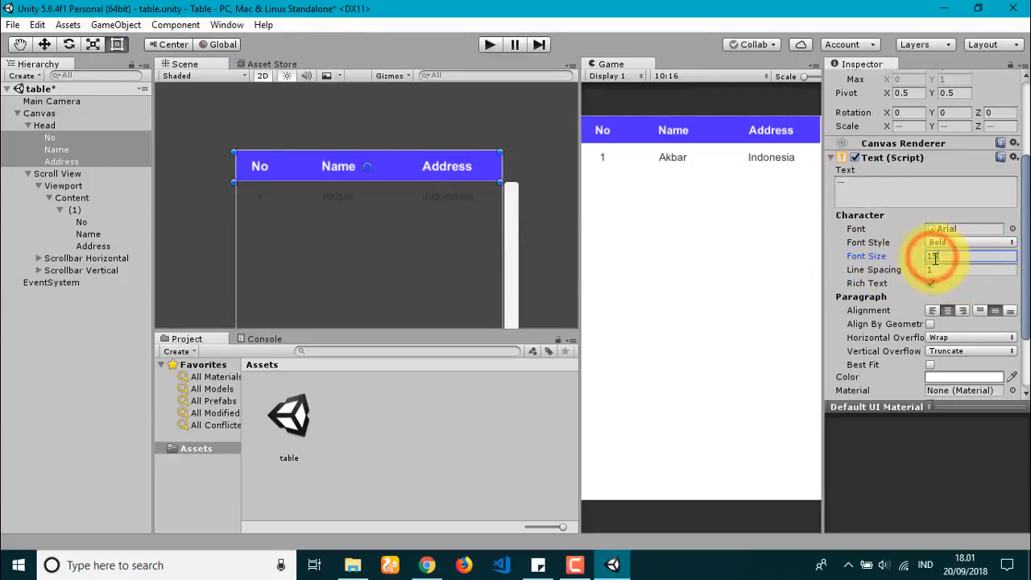
{"action": "left_click", "coordinate": [27, 125]}
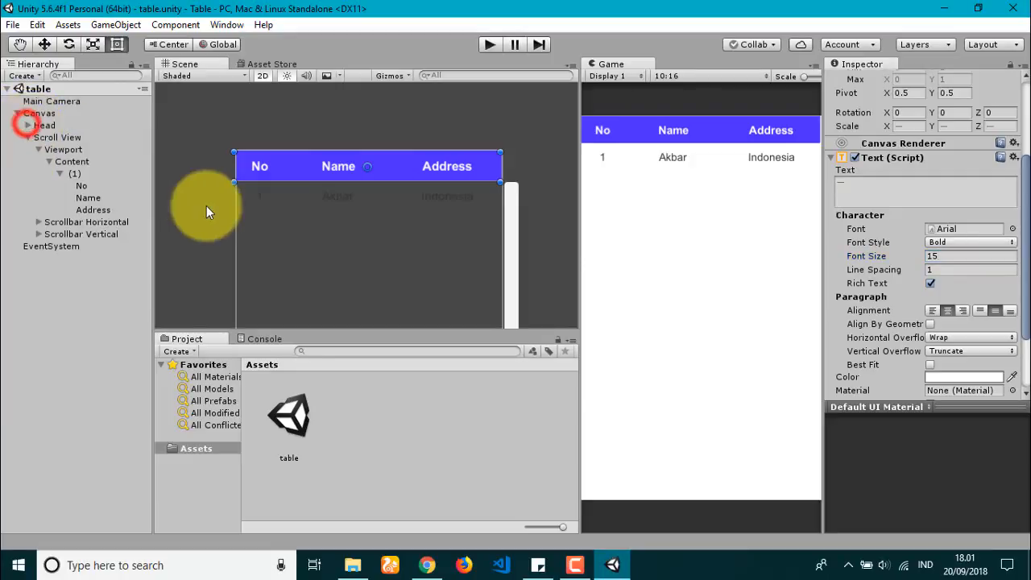
Step: Nudge the Head bar's height slightly and check row (1)'s No, Name and Address labels
{"action": "left_click", "coordinate": [67, 149]}
{"action": "left_click", "coordinate": [42, 125]}
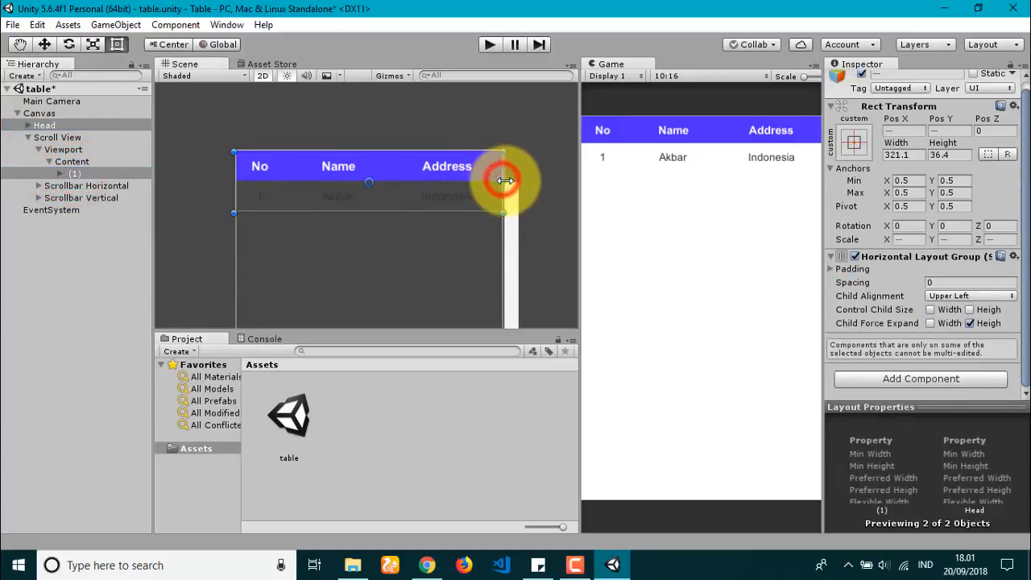
{"action": "left_click", "coordinate": [42, 125]}
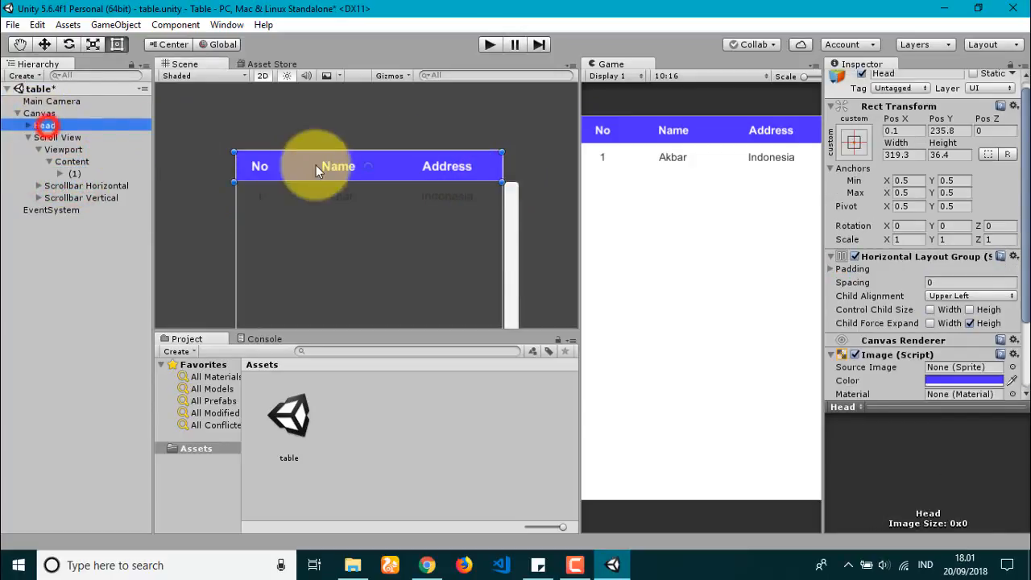
{"action": "left_click_drag", "start_coordinate": [327, 152], "coordinate": [326, 153]}
{"action": "key", "text": "ctrl+a"}
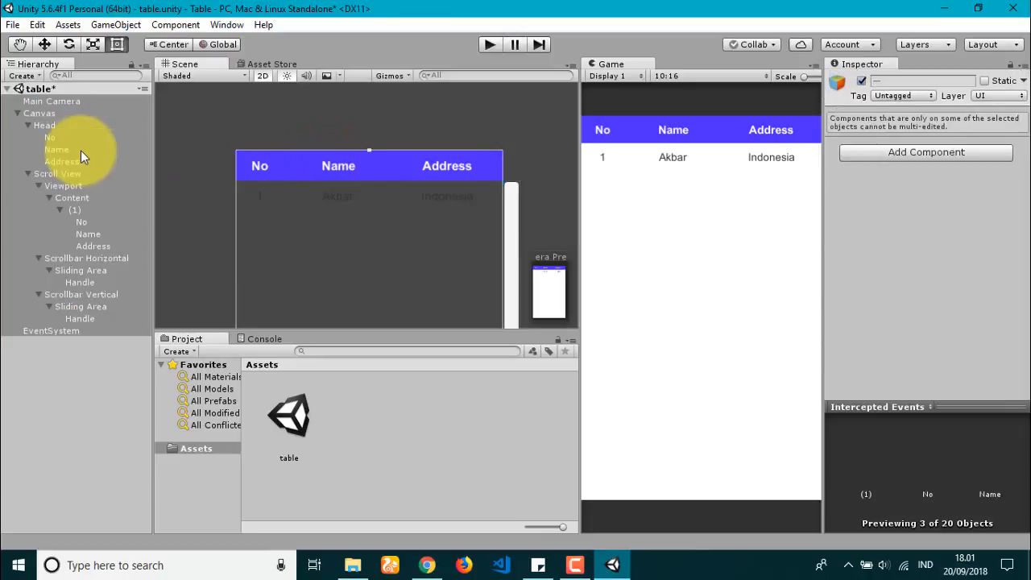
{"action": "left_click", "coordinate": [87, 197]}
{"action": "left_click", "coordinate": [105, 221]}
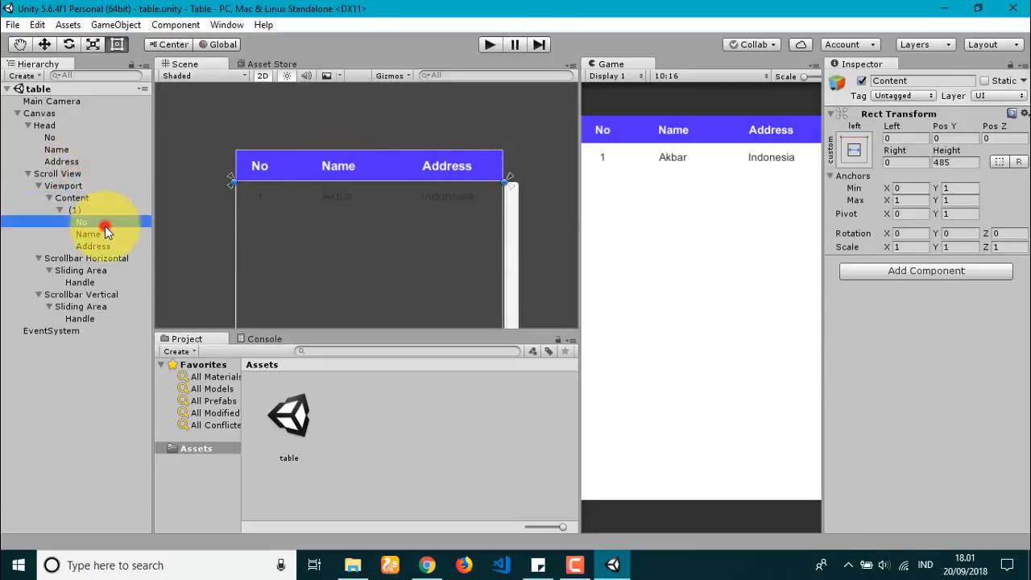
{"action": "left_click", "coordinate": [110, 234]}
{"action": "left_click", "coordinate": [105, 245]}
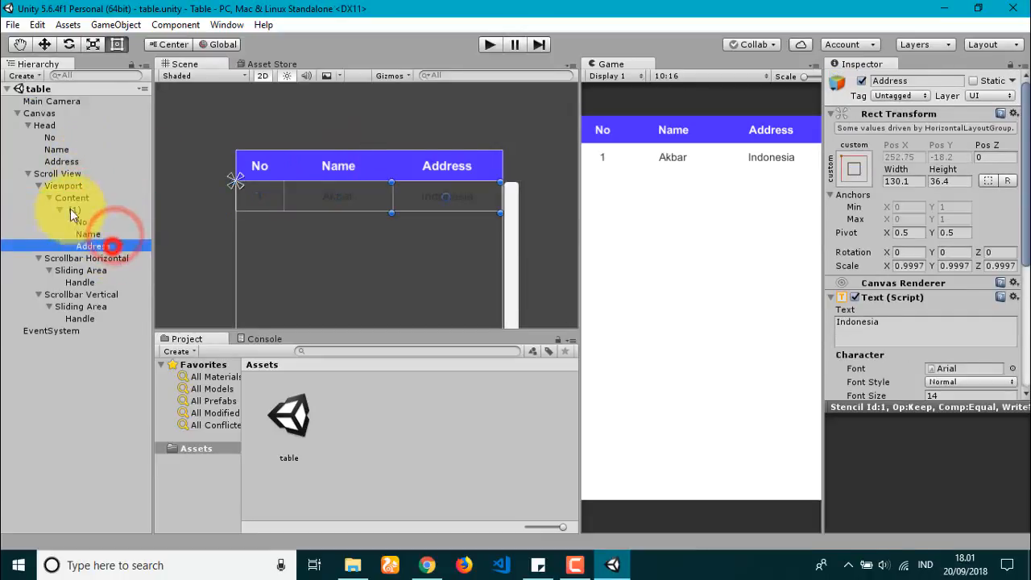
{"action": "left_click", "coordinate": [59, 210]}
Step: Attach a Vertical Layout Group, then a Content Size Fitter, to Content from the Layout category
{"action": "left_click", "coordinate": [963, 271]}
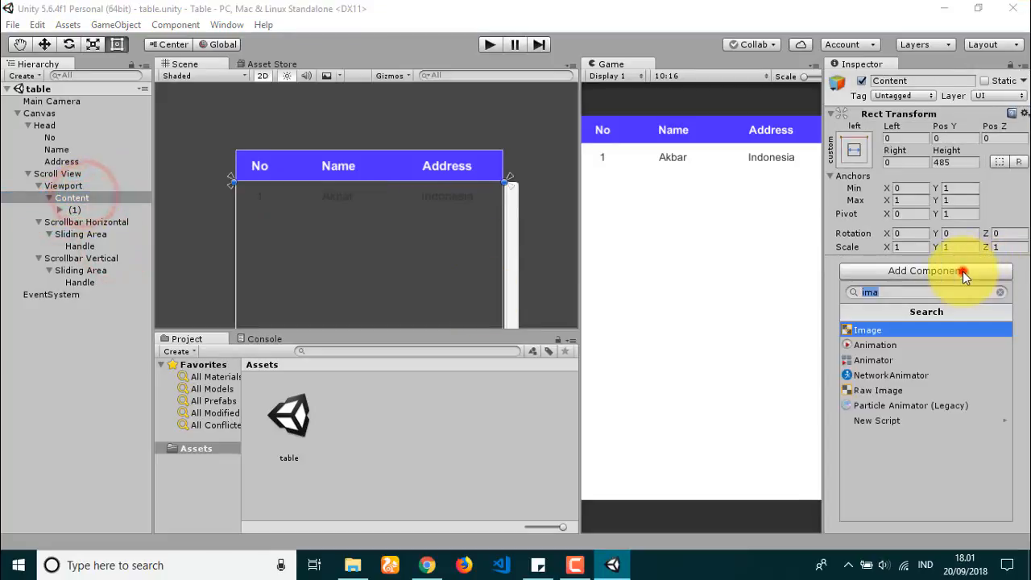
{"action": "left_click", "coordinate": [1000, 293]}
{"action": "left_click", "coordinate": [913, 451]}
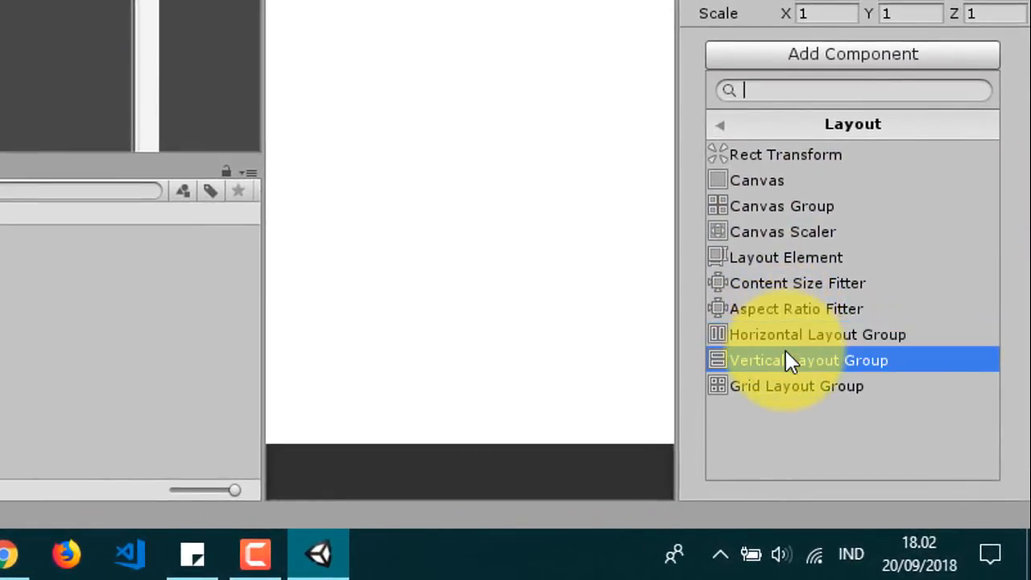
{"action": "left_click", "coordinate": [886, 451]}
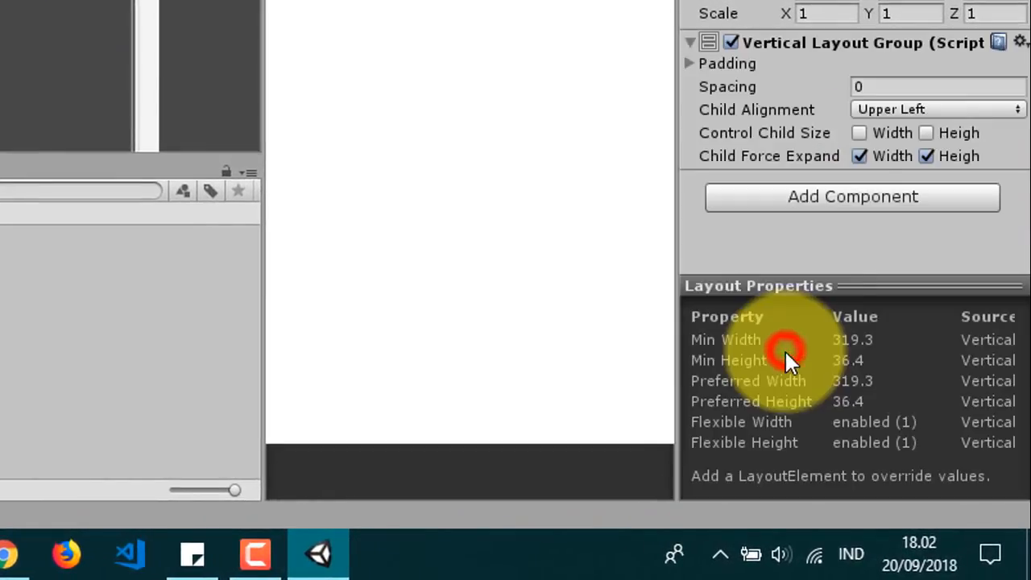
{"action": "left_click", "coordinate": [896, 201]}
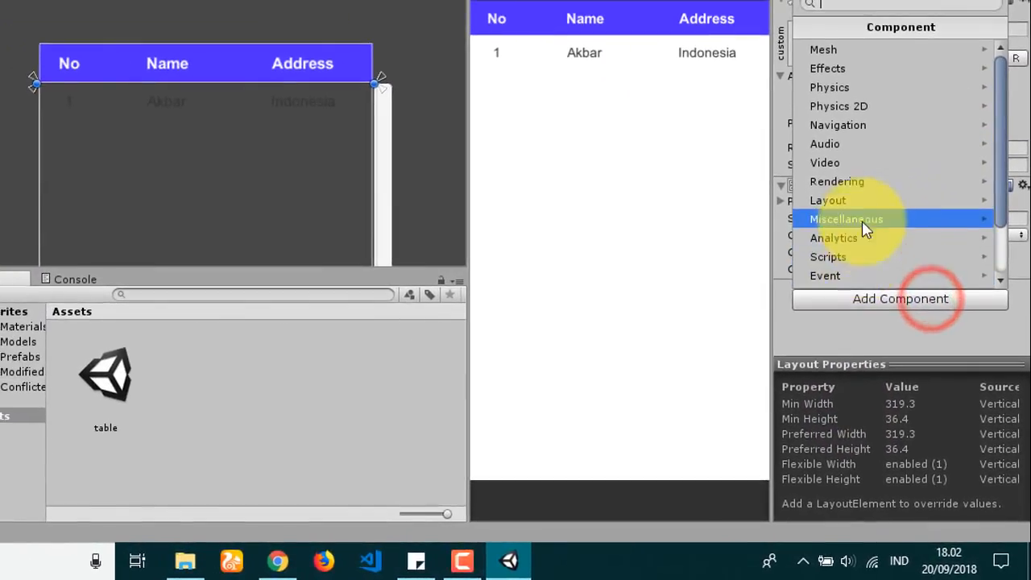
{"action": "left_click", "coordinate": [854, 200]}
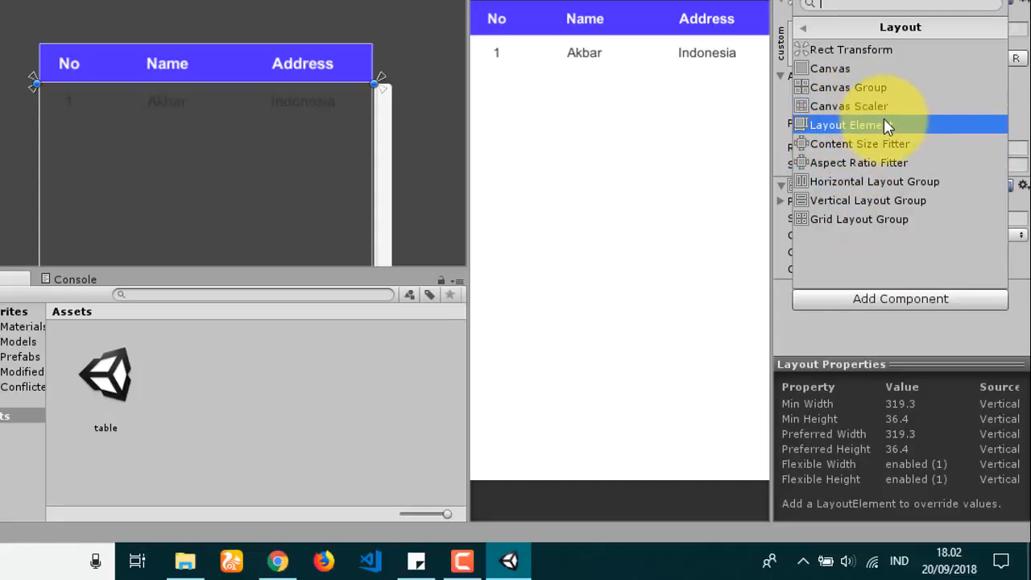
{"action": "left_click", "coordinate": [884, 145]}
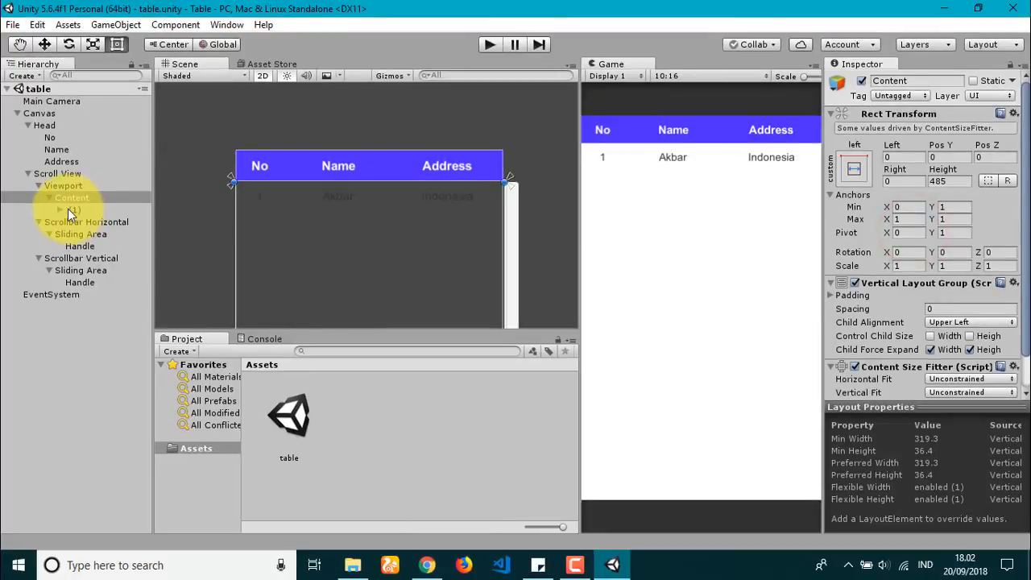
Step: Play-test the scene, dragging the table rows to check how they scroll
{"action": "left_click", "coordinate": [73, 209]}
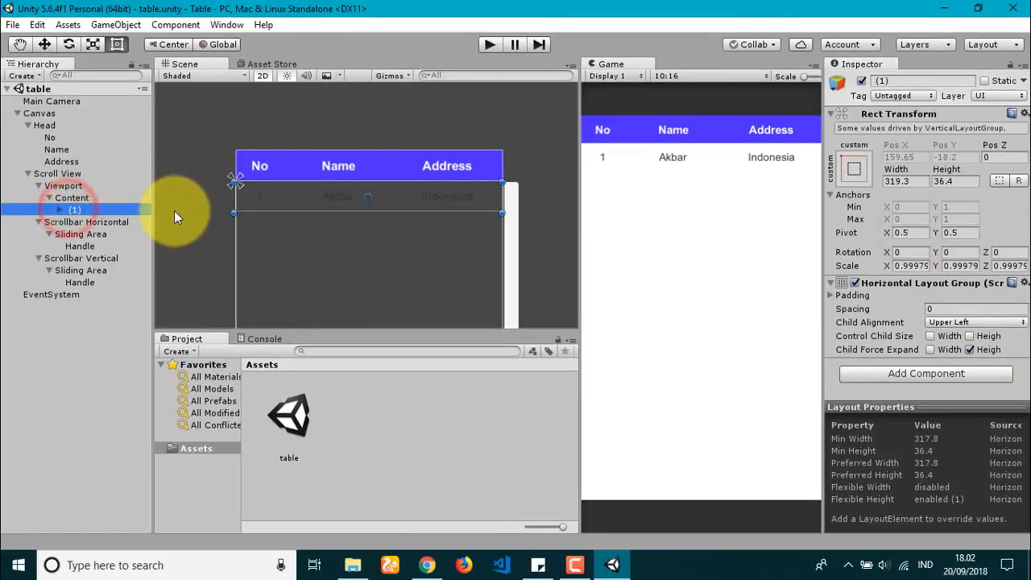
{"action": "left_click", "coordinate": [489, 44]}
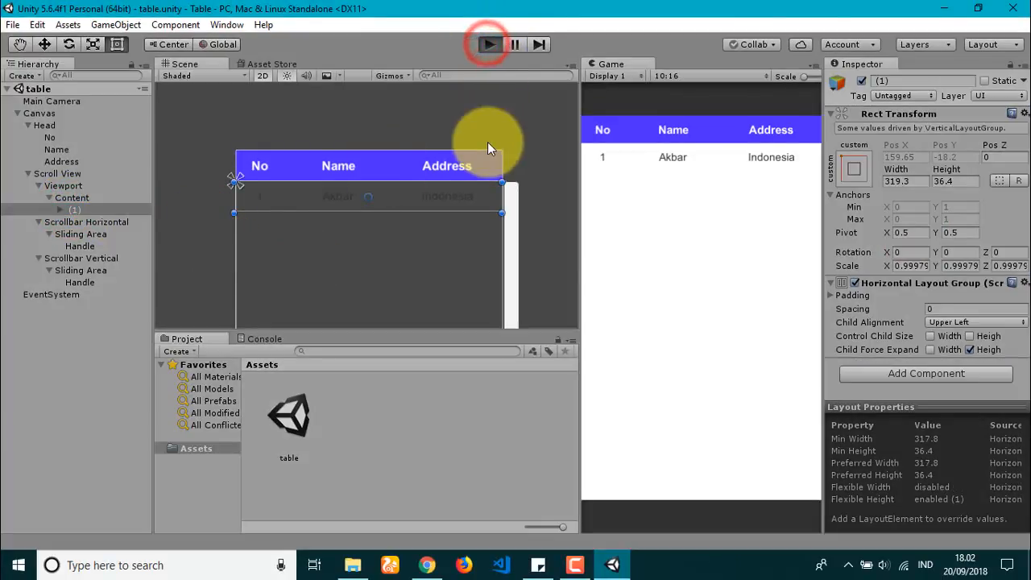
{"action": "left_click", "coordinate": [690, 187]}
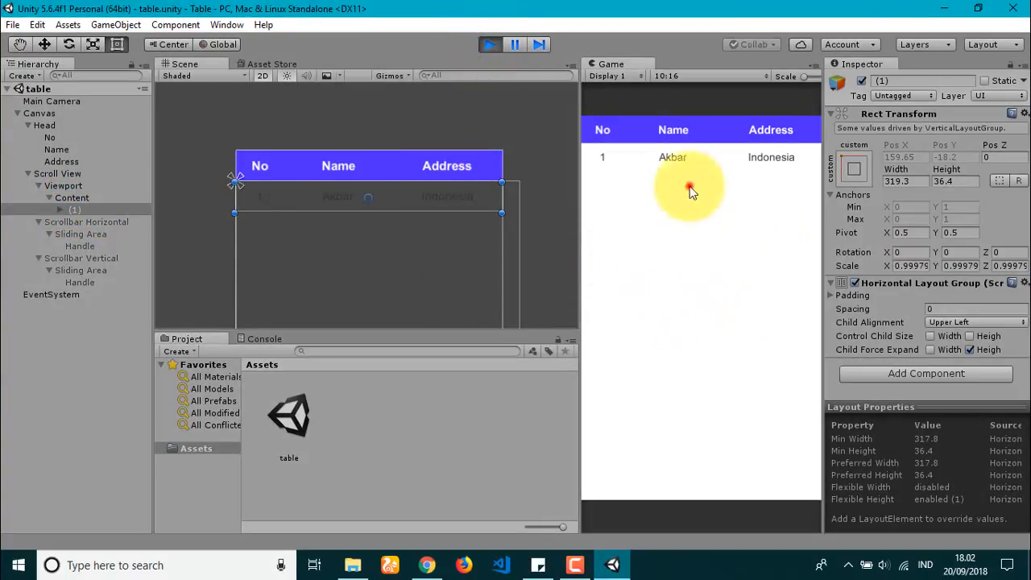
{"action": "left_click_drag", "start_coordinate": [689, 187], "coordinate": [721, 318]}
{"action": "left_click_drag", "start_coordinate": [695, 217], "coordinate": [721, 283]}
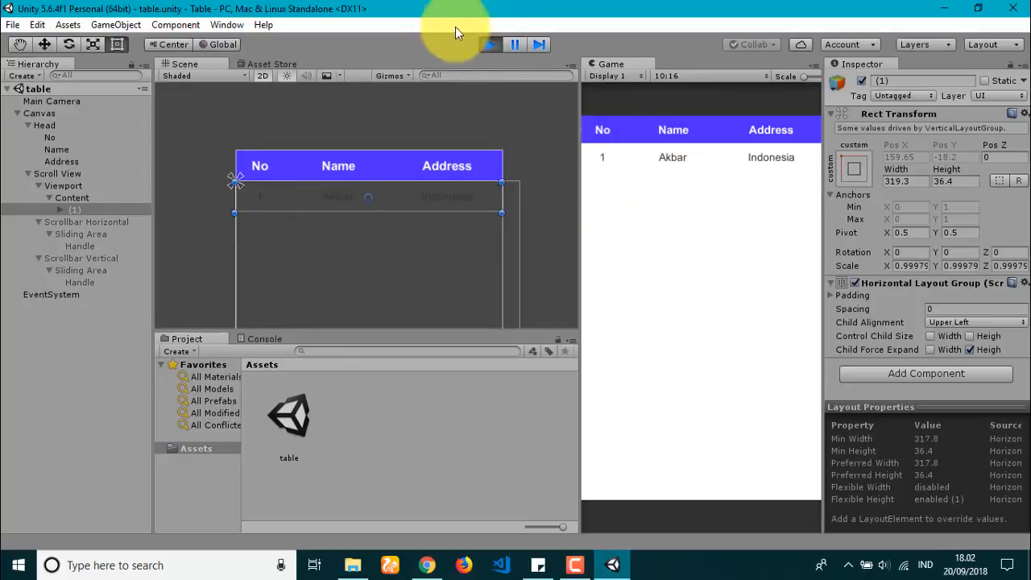
{"action": "left_click", "coordinate": [491, 46]}
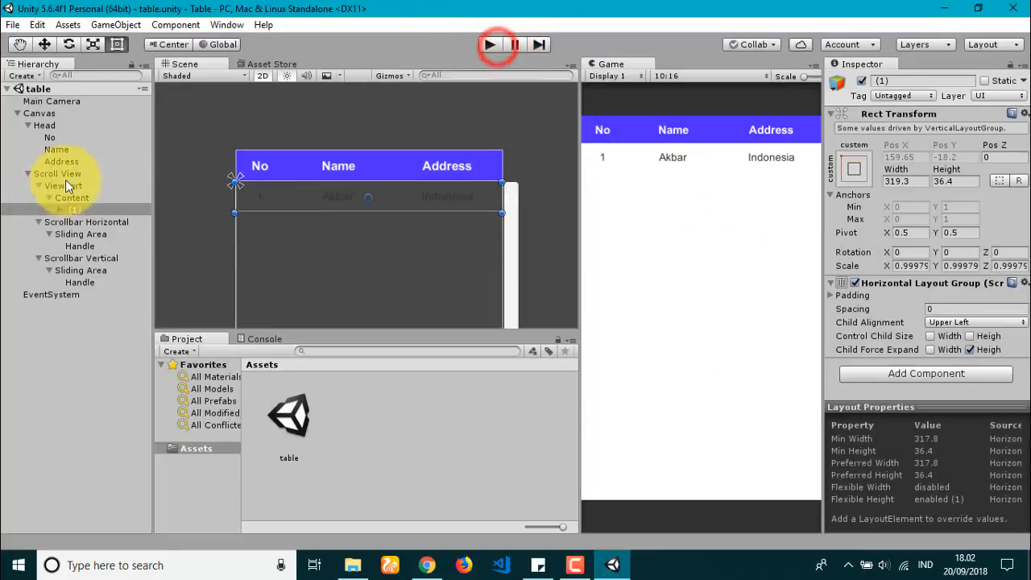
Step: With Scroll View set to vertical-only, play-test again, dragging rows to confirm springback
{"action": "left_click", "coordinate": [57, 174]}
{"action": "scroll", "coordinate": [894, 242], "scroll_direction": "down", "scroll_amount": 5}
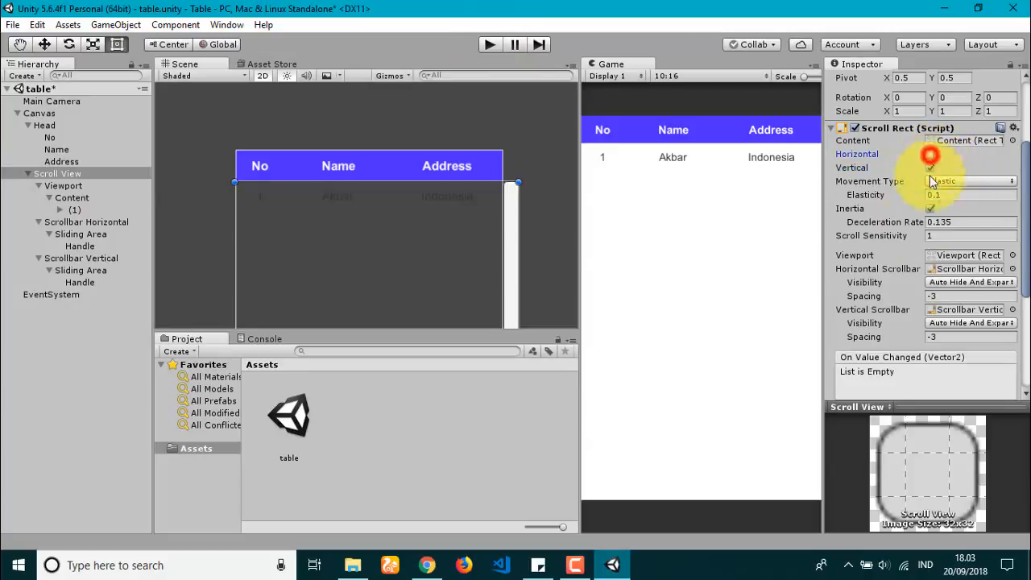
{"action": "left_click", "coordinate": [489, 45]}
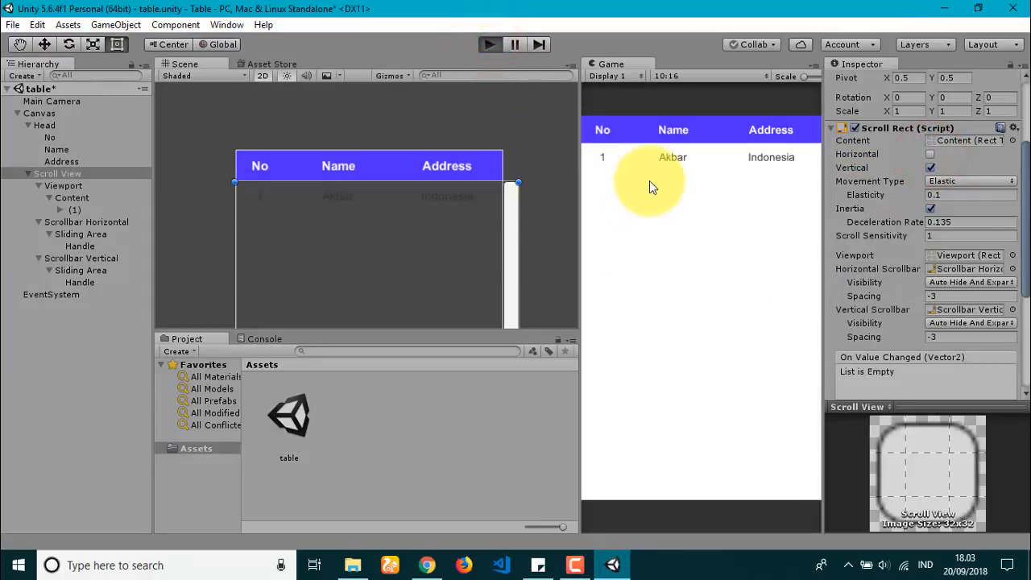
{"action": "left_click_drag", "start_coordinate": [721, 205], "coordinate": [705, 370]}
{"action": "left_click_drag", "start_coordinate": [705, 378], "coordinate": [711, 200]}
{"action": "left_click_drag", "start_coordinate": [718, 198], "coordinate": [714, 270]}
{"action": "left_click", "coordinate": [487, 44]}
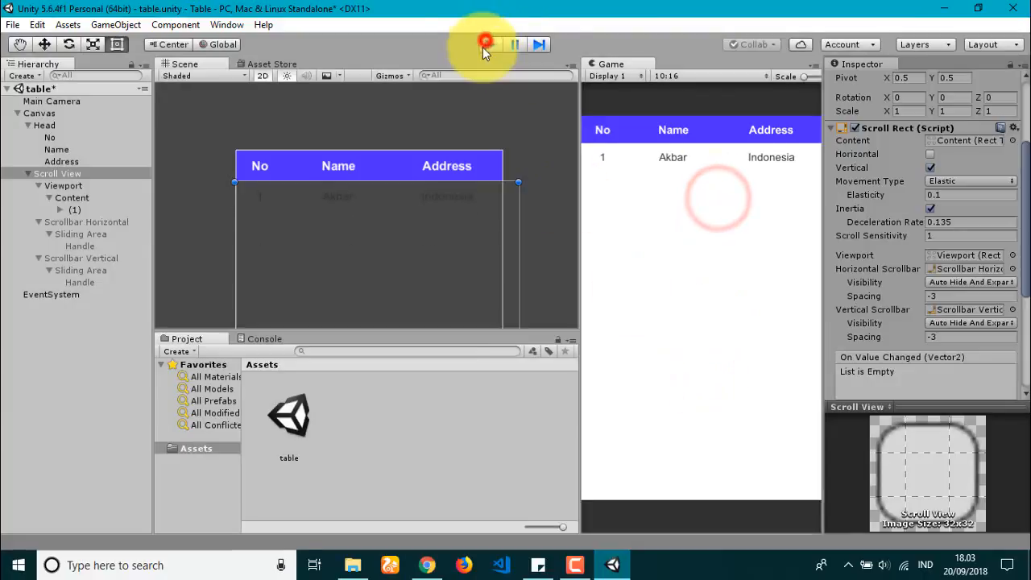
{"action": "left_click", "coordinate": [82, 208]}
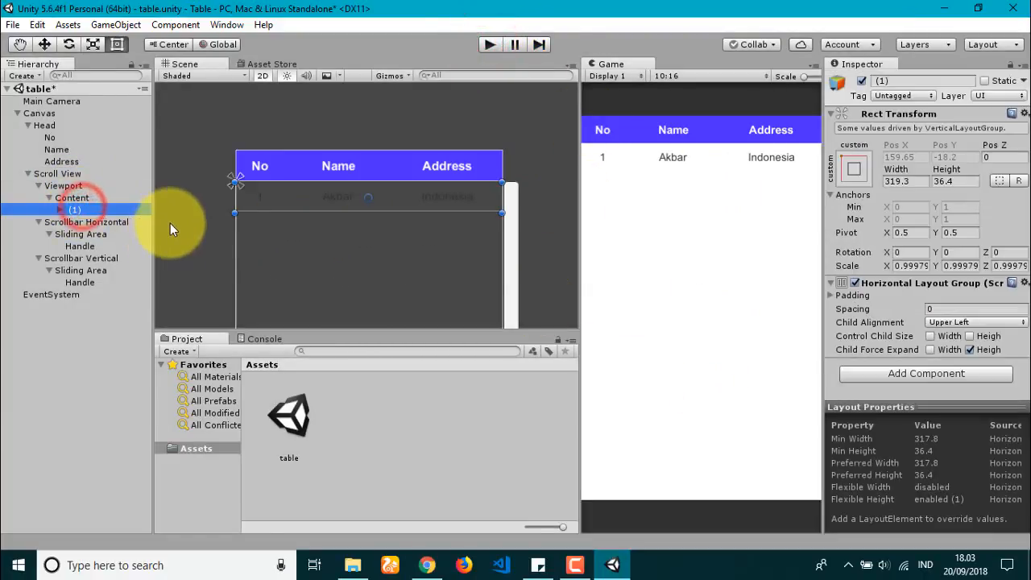
Step: Duplicate row (1) into row (2), play-test the scrolling, then duplicate row (2) for more rows
{"action": "key", "text": "ctrl+d"}
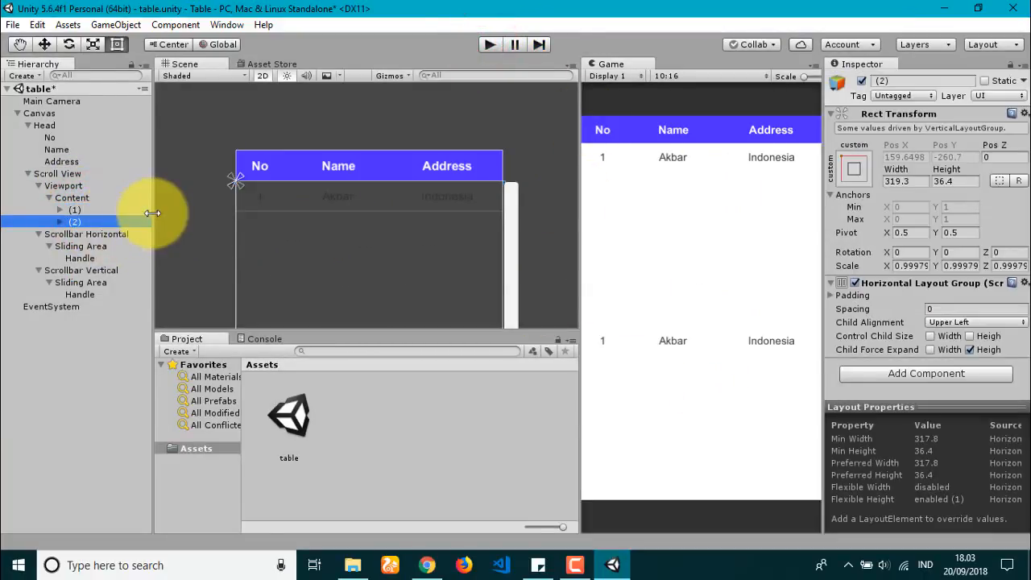
{"action": "left_click", "coordinate": [71, 199]}
{"action": "scroll", "coordinate": [990, 266], "scroll_direction": "down", "scroll_amount": 2}
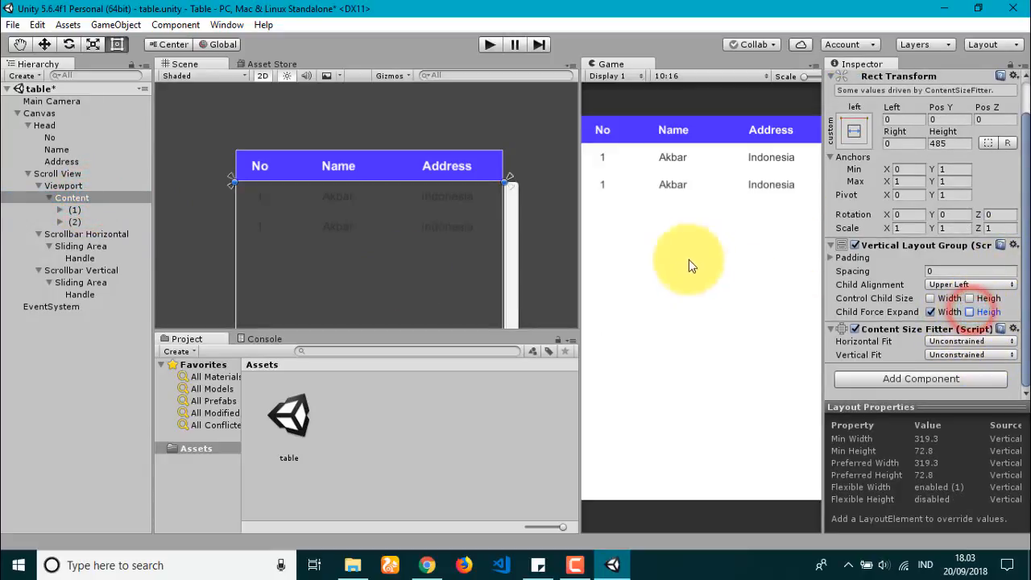
{"action": "left_click", "coordinate": [488, 44]}
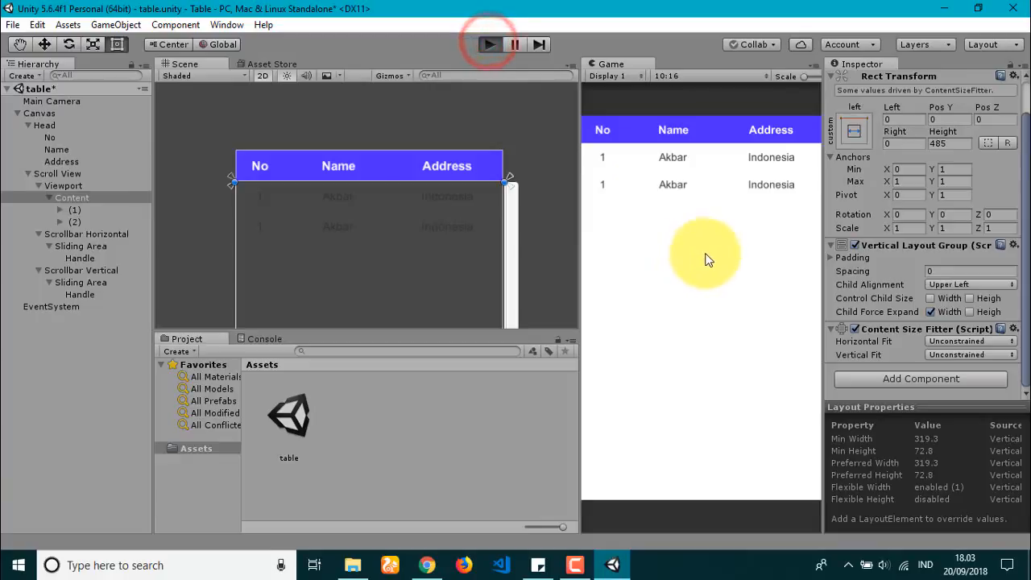
{"action": "left_click_drag", "start_coordinate": [706, 220], "coordinate": [697, 361]}
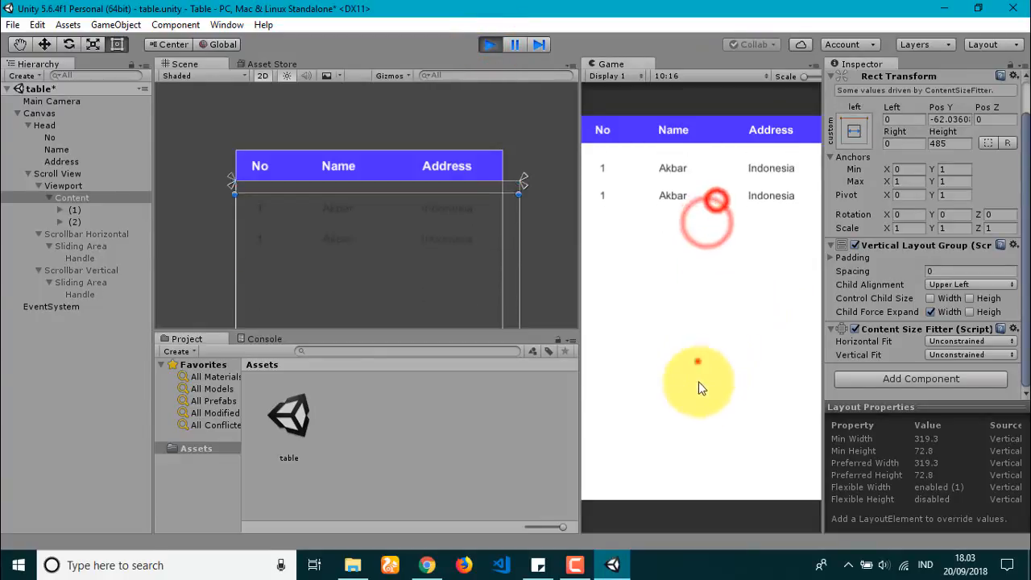
{"action": "left_click", "coordinate": [488, 44]}
{"action": "left_click", "coordinate": [93, 219]}
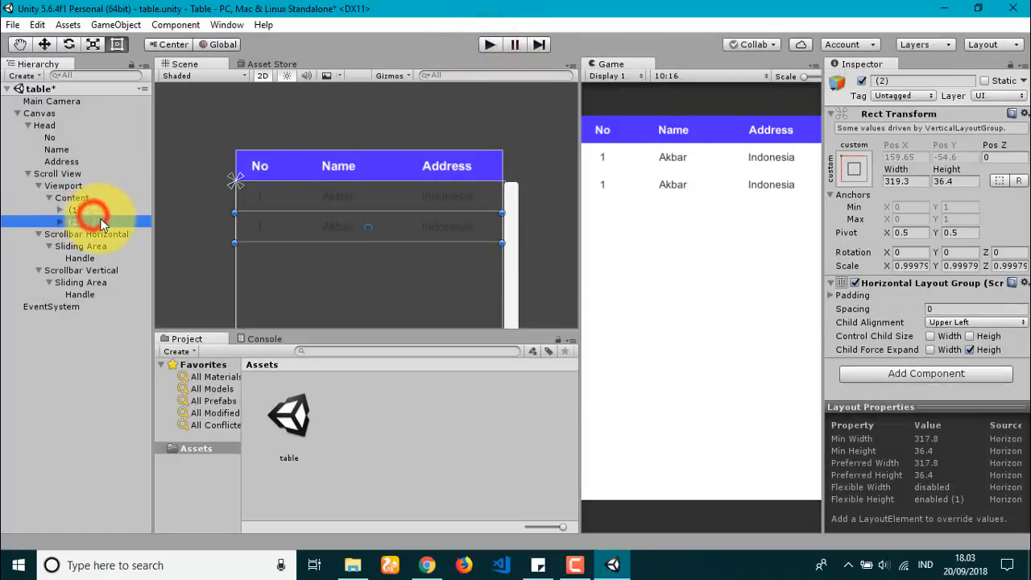
{"action": "key", "text": "ctrl+d"}
{"action": "key", "text": "ctrl+d"}
{"action": "key", "text": "ctrl+d"}
{"action": "key", "text": "ctrl+d"}
{"action": "key", "text": "ctrl+d"}
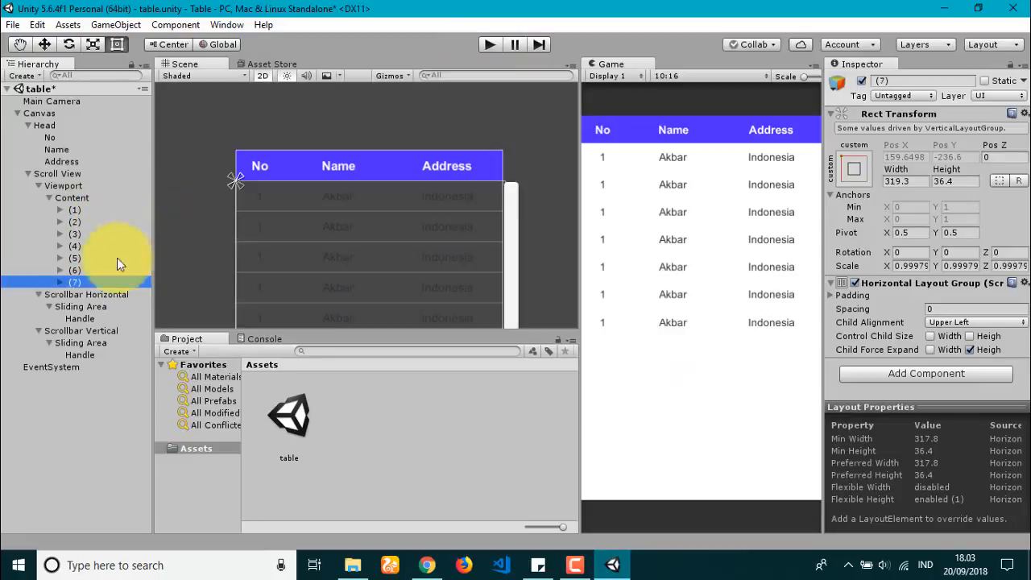
Step: Set the No text of rows 2, 3 and 4 to 2, 3 and 4
{"action": "left_click", "coordinate": [259, 229]}
{"action": "left_click", "coordinate": [260, 229]}
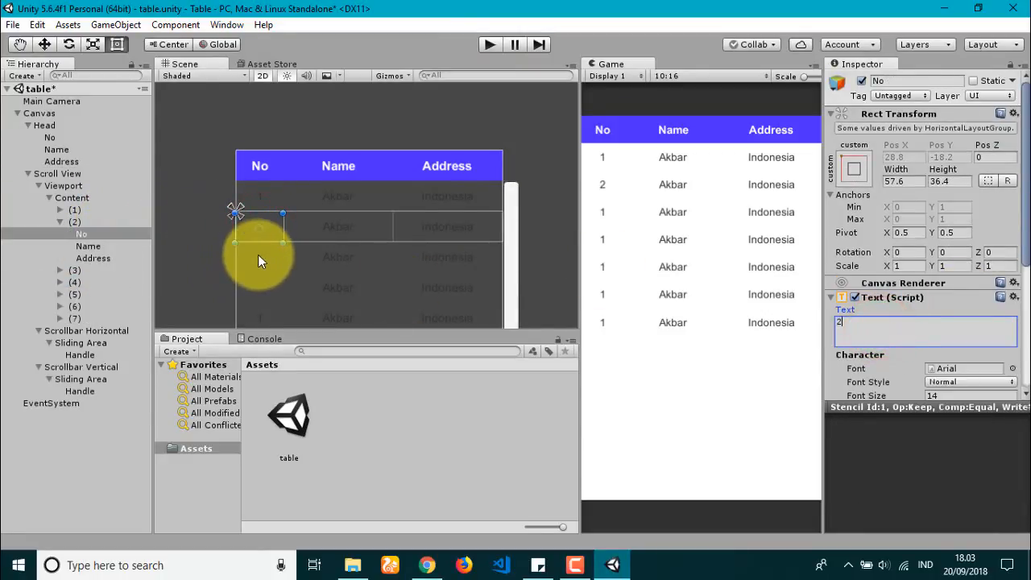
{"action": "left_click", "coordinate": [258, 255]}
{"action": "left_click", "coordinate": [258, 256]}
{"action": "left_click", "coordinate": [900, 333]}
{"action": "type", "text": "3"}
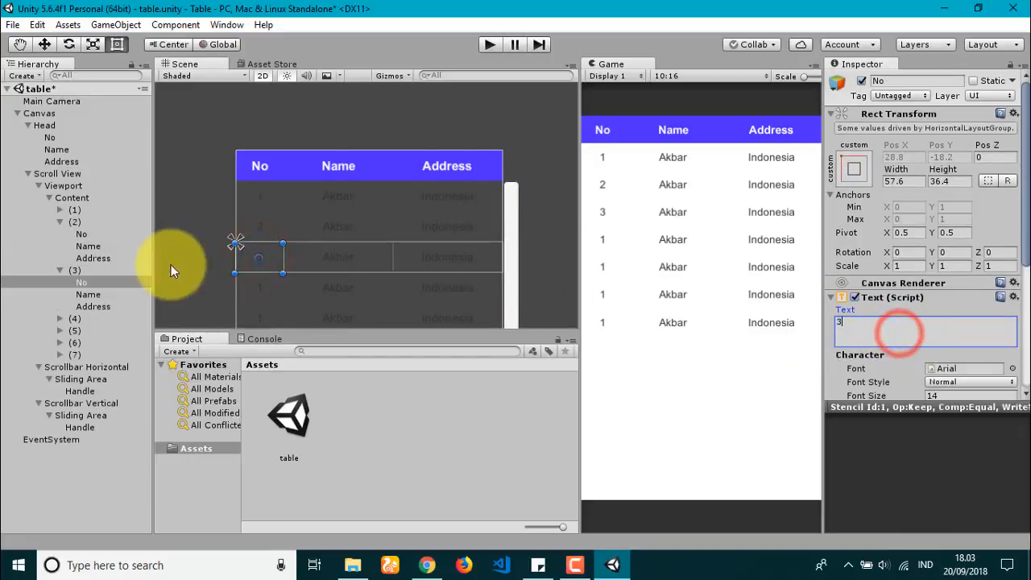
{"action": "scroll", "coordinate": [276, 245], "scroll_direction": "down", "scroll_amount": 4}
{"action": "right_click_drag", "start_coordinate": [308, 299], "coordinate": [321, 231]}
{"action": "left_click", "coordinate": [292, 202]}
{"action": "left_click", "coordinate": [292, 202]}
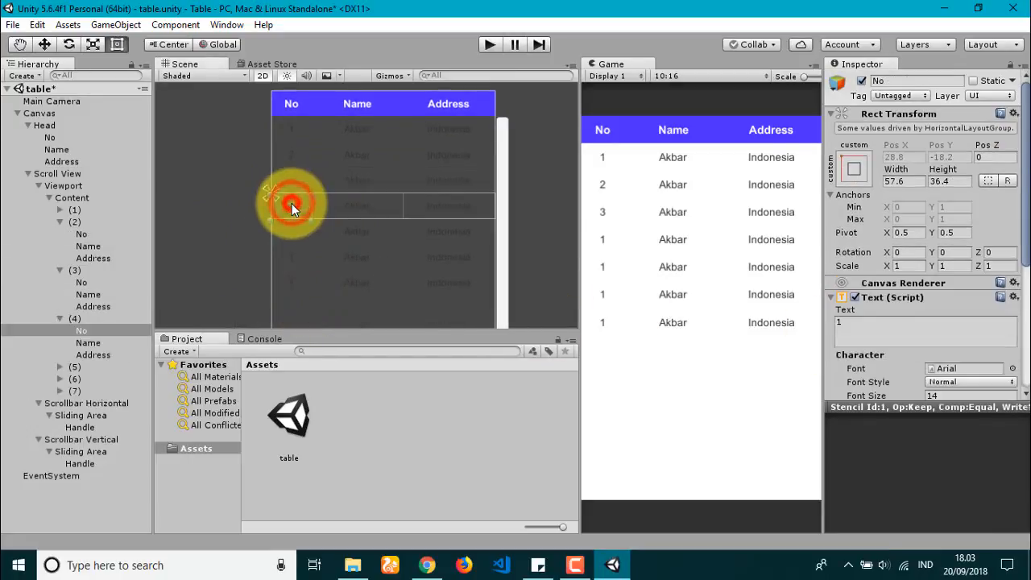
{"action": "left_click", "coordinate": [839, 328]}
{"action": "type", "text": "4"}
Step: Set the No text of rows 5, 6 and 7 to 5, 6 and 7, then play-test
{"action": "left_click", "coordinate": [293, 232]}
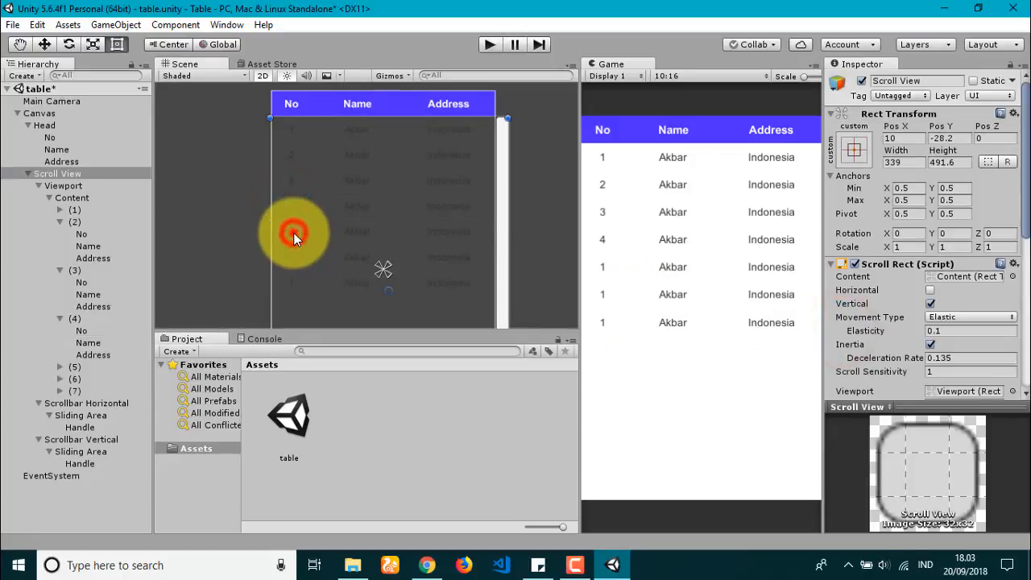
{"action": "left_click", "coordinate": [293, 232]}
{"action": "left_click", "coordinate": [858, 328]}
{"action": "left_click", "coordinate": [293, 256]}
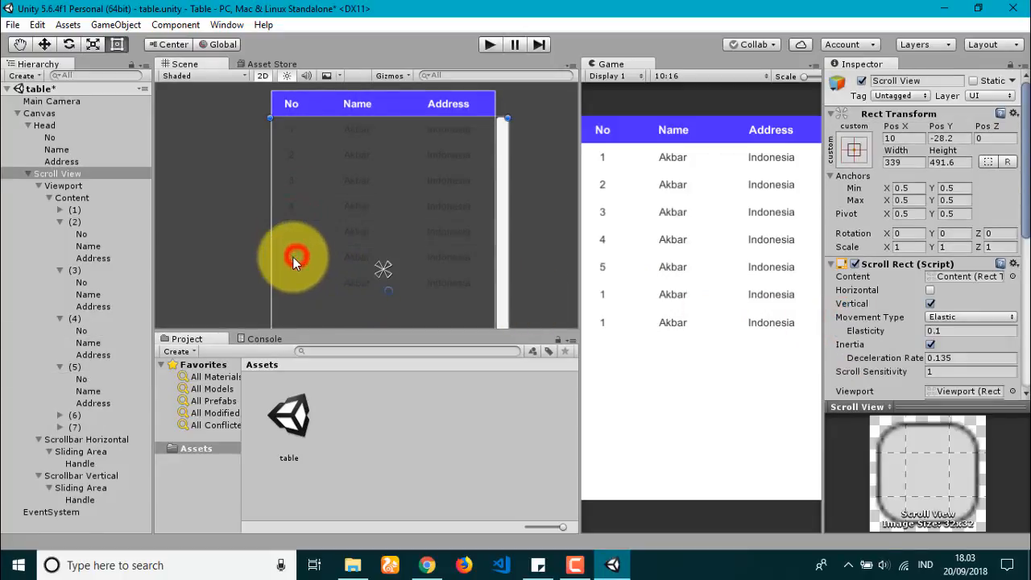
{"action": "left_click", "coordinate": [293, 256]}
{"action": "left_click", "coordinate": [853, 326]}
{"action": "type", "text": "6"}
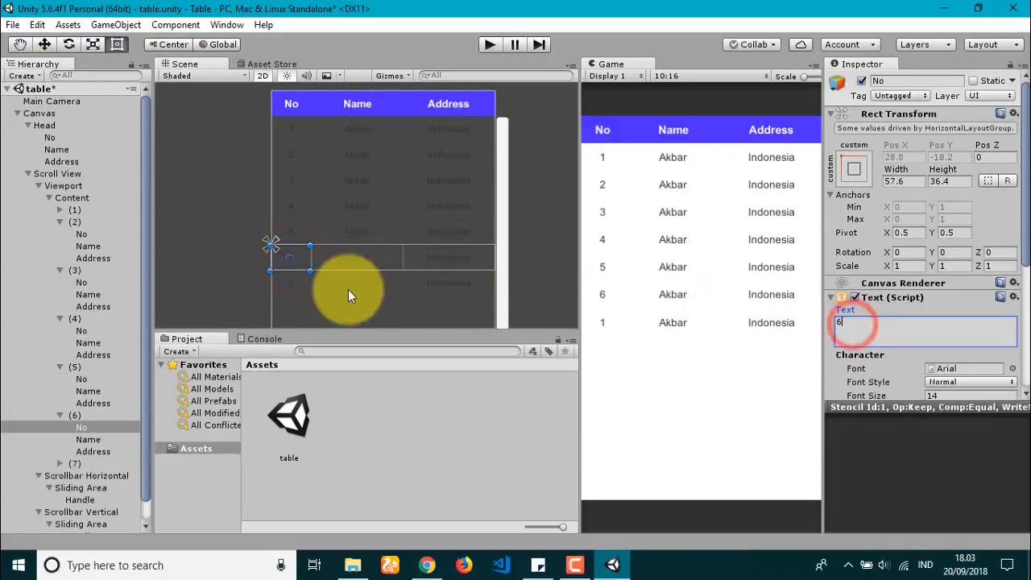
{"action": "left_click", "coordinate": [292, 284]}
{"action": "left_click", "coordinate": [292, 283]}
{"action": "left_click", "coordinate": [872, 324]}
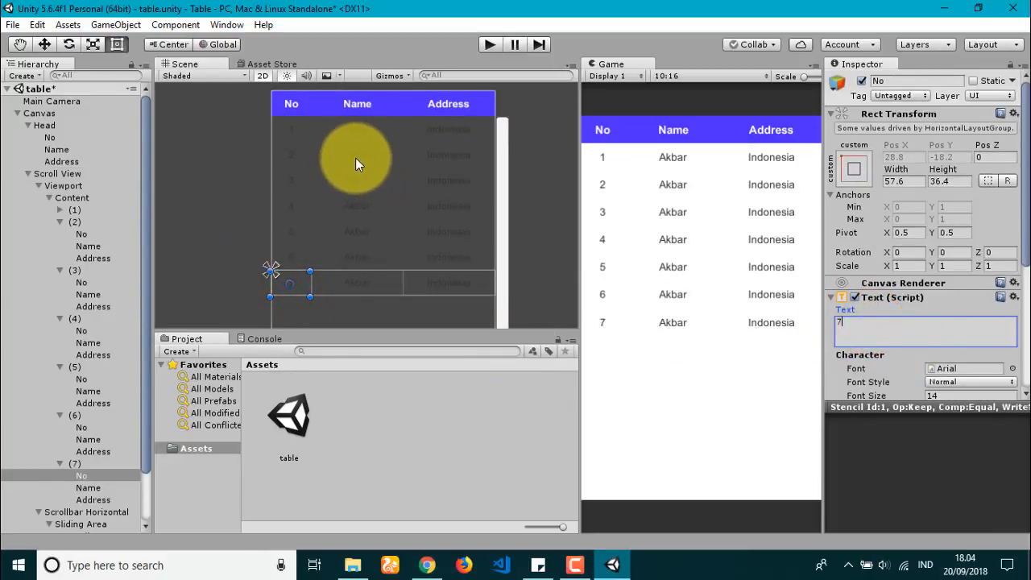
{"action": "left_click", "coordinate": [489, 46]}
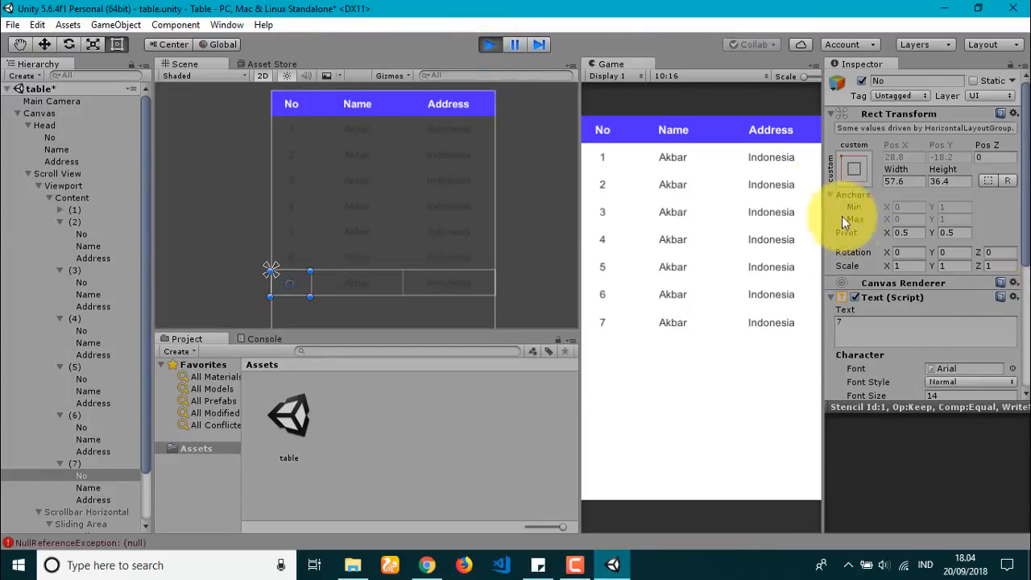
Step: During Play mode, collapse the child entries of rows (2) through (7) in the Hierarchy
{"action": "left_click", "coordinate": [727, 177]}
{"action": "left_click", "coordinate": [701, 342]}
{"action": "left_click", "coordinate": [748, 189]}
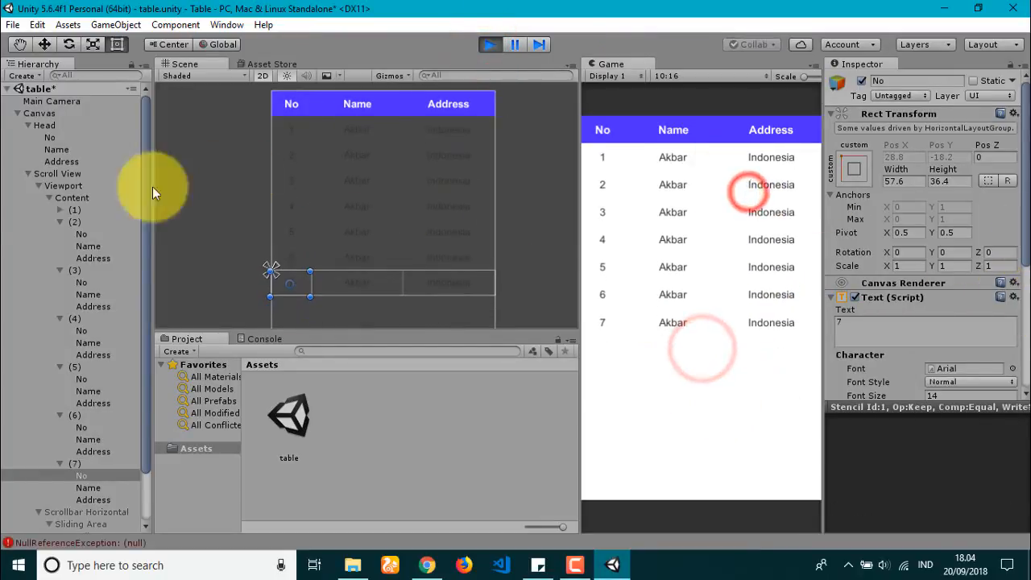
{"action": "left_click", "coordinate": [60, 221]}
{"action": "left_click", "coordinate": [60, 234]}
{"action": "left_click", "coordinate": [60, 246]}
{"action": "left_click", "coordinate": [59, 258]}
{"action": "left_click", "coordinate": [60, 269]}
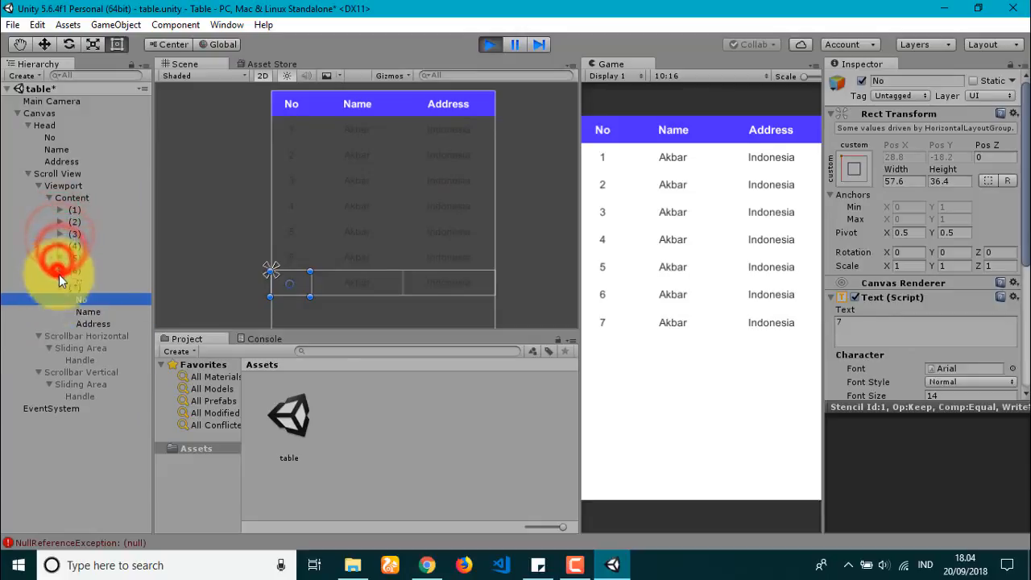
{"action": "left_click", "coordinate": [60, 282]}
Step: Duplicate rows (1)–(7) as temporary copies, drag the list to test, then stop Play mode
{"action": "left_click", "coordinate": [85, 210]}
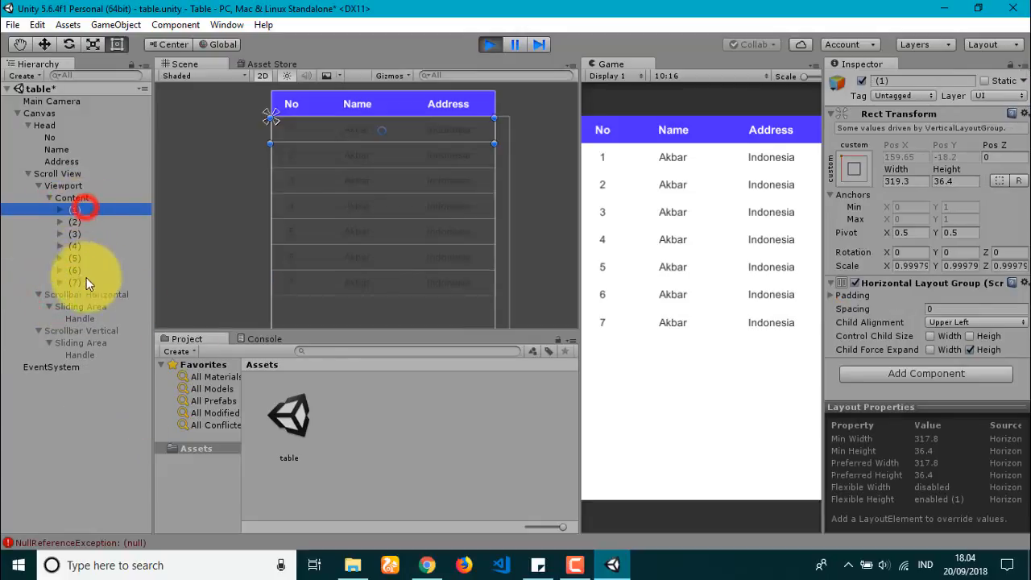
{"action": "left_click", "coordinate": [86, 281], "text": "shift"}
{"action": "key", "text": "ctrl+d"}
{"action": "left_click_drag", "start_coordinate": [682, 440], "coordinate": [716, 236]}
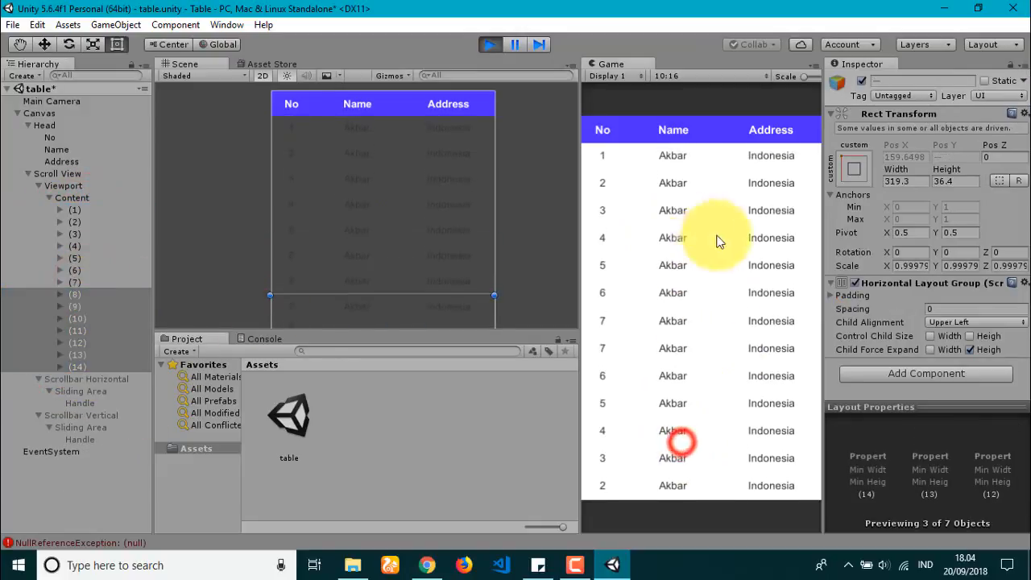
{"action": "left_click_drag", "start_coordinate": [698, 182], "coordinate": [693, 349]}
{"action": "left_click_drag", "start_coordinate": [692, 349], "coordinate": [680, 368]}
{"action": "scroll", "coordinate": [405, 202], "scroll_direction": "down", "scroll_amount": 7}
{"action": "middle_click_drag", "start_coordinate": [477, 262], "coordinate": [498, 225]}
{"action": "left_click", "coordinate": [100, 198]}
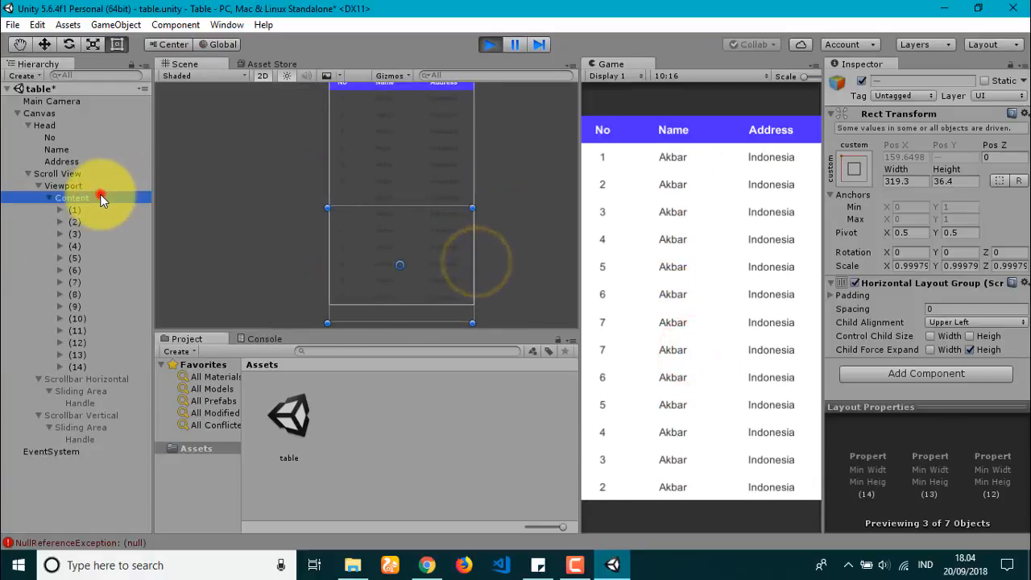
{"action": "left_click", "coordinate": [490, 45]}
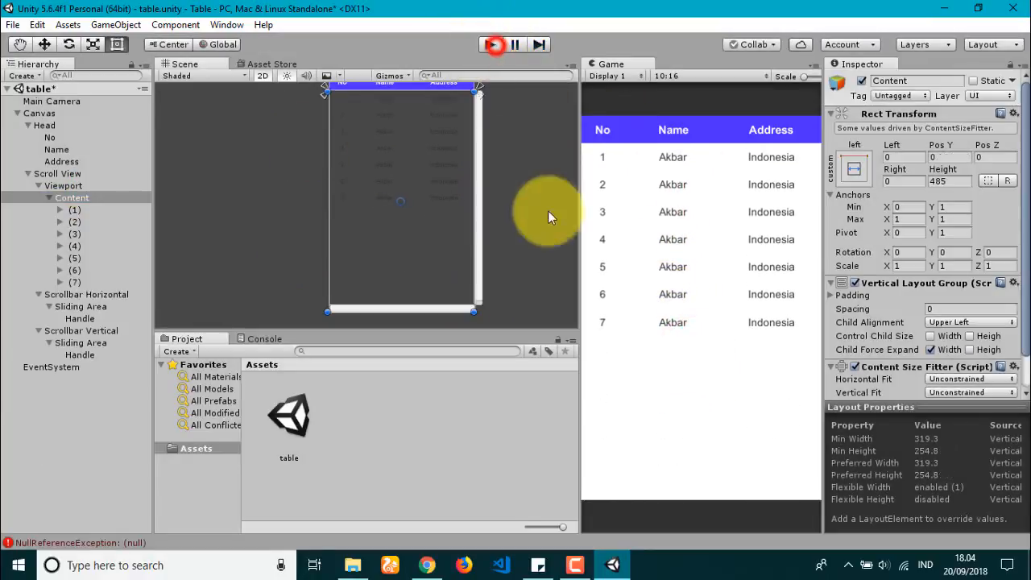
Step: Set Content's Vertical Fit to Preferred Size (height 254.8) and stretch the Scroll View to 472 tall
{"action": "scroll", "coordinate": [927, 333], "scroll_direction": "down", "scroll_amount": 2}
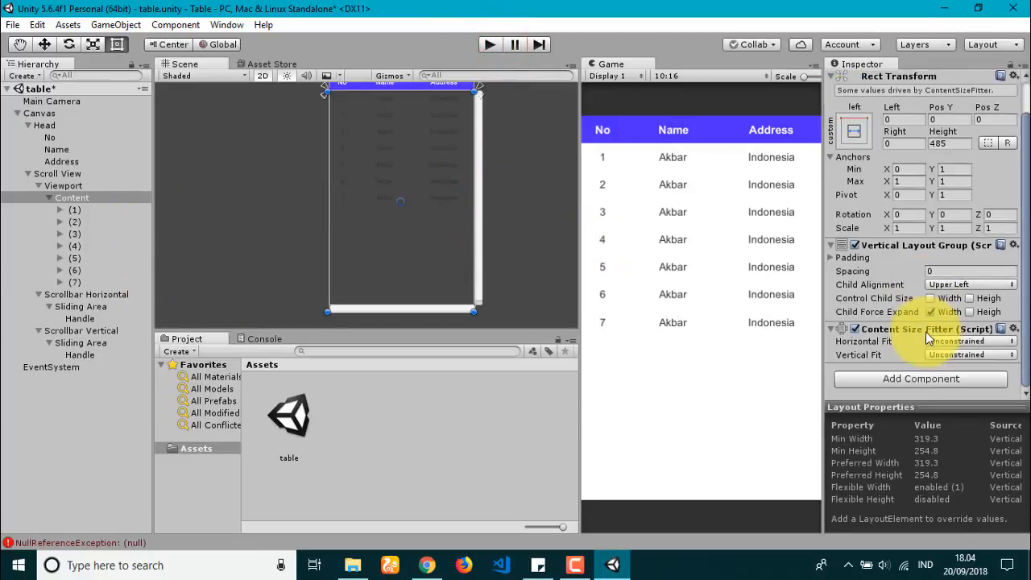
{"action": "left_click", "coordinate": [966, 340]}
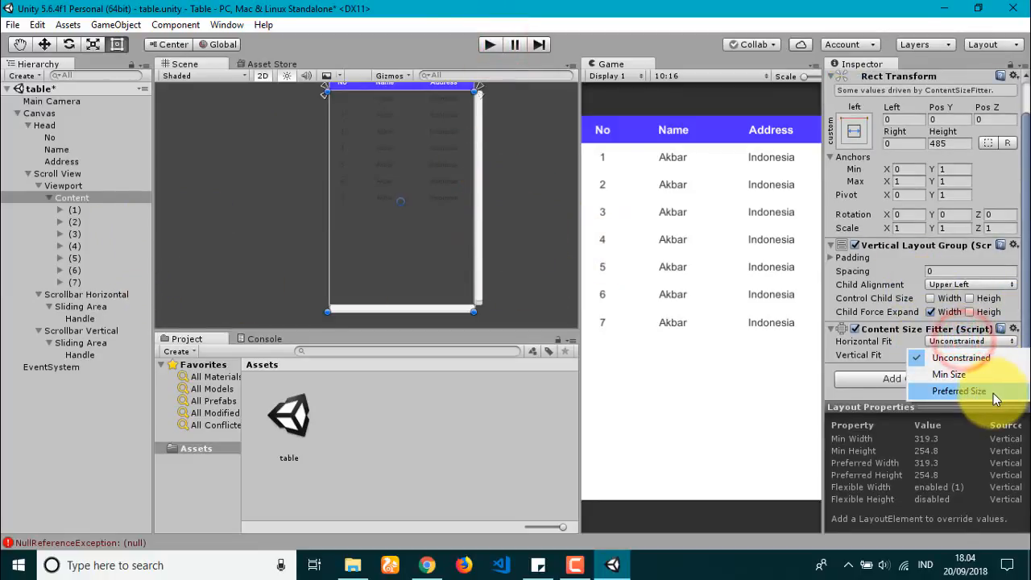
{"action": "left_click", "coordinate": [1007, 318]}
{"action": "left_click", "coordinate": [975, 354]}
{"action": "left_click", "coordinate": [962, 405]}
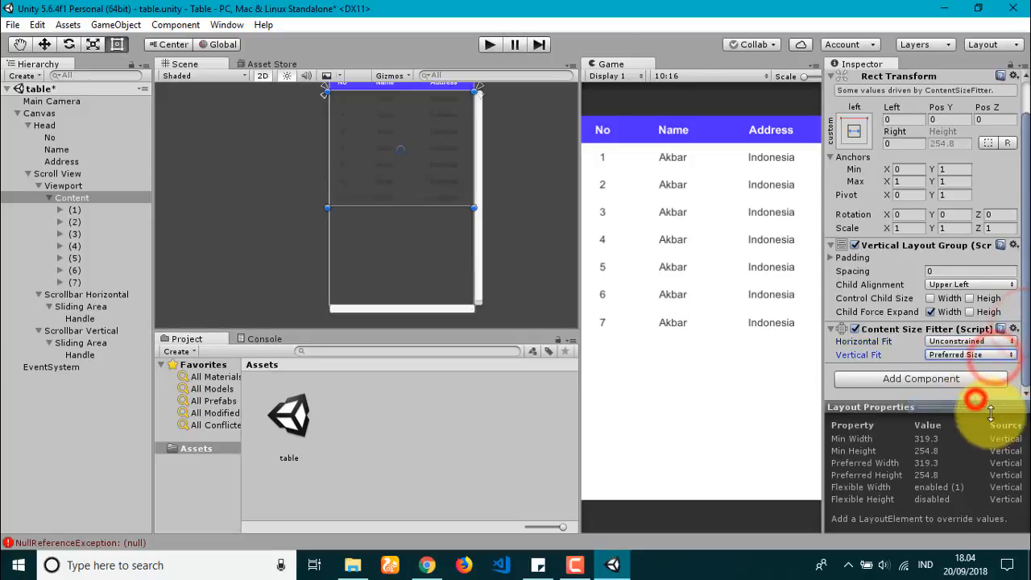
{"action": "left_click", "coordinate": [69, 173]}
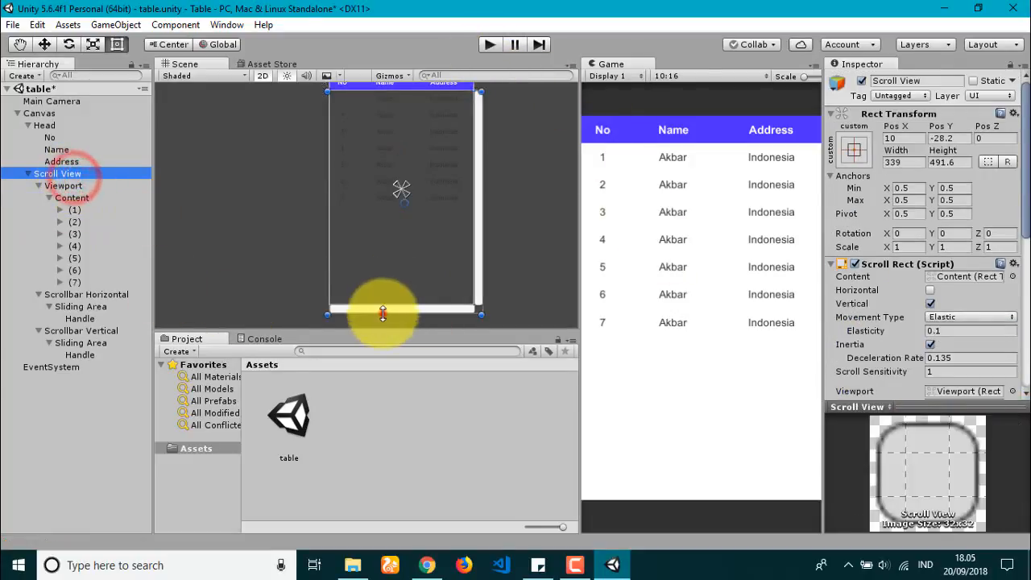
{"action": "left_click_drag", "start_coordinate": [380, 306], "coordinate": [383, 307]}
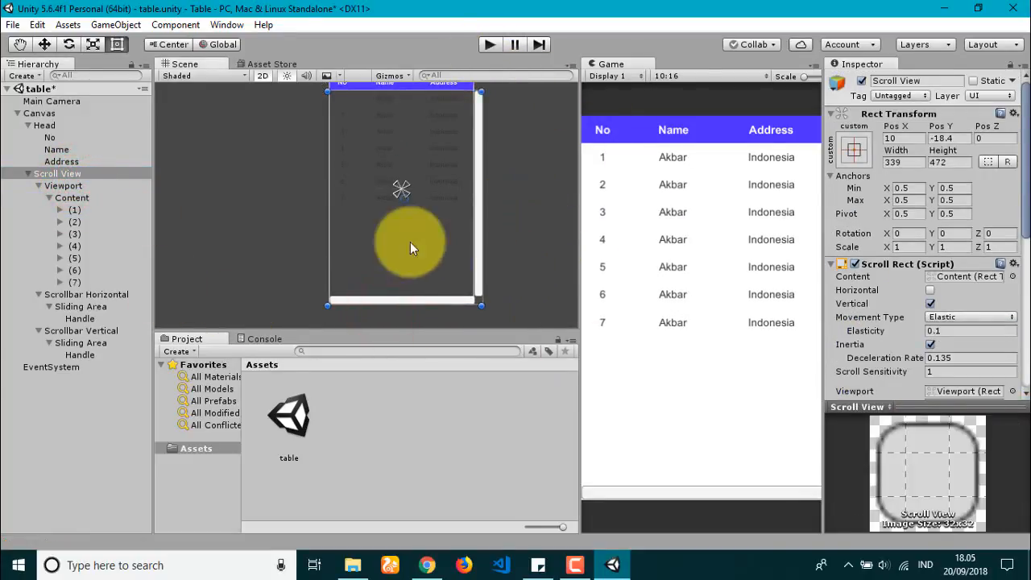
{"action": "left_click", "coordinate": [488, 44]}
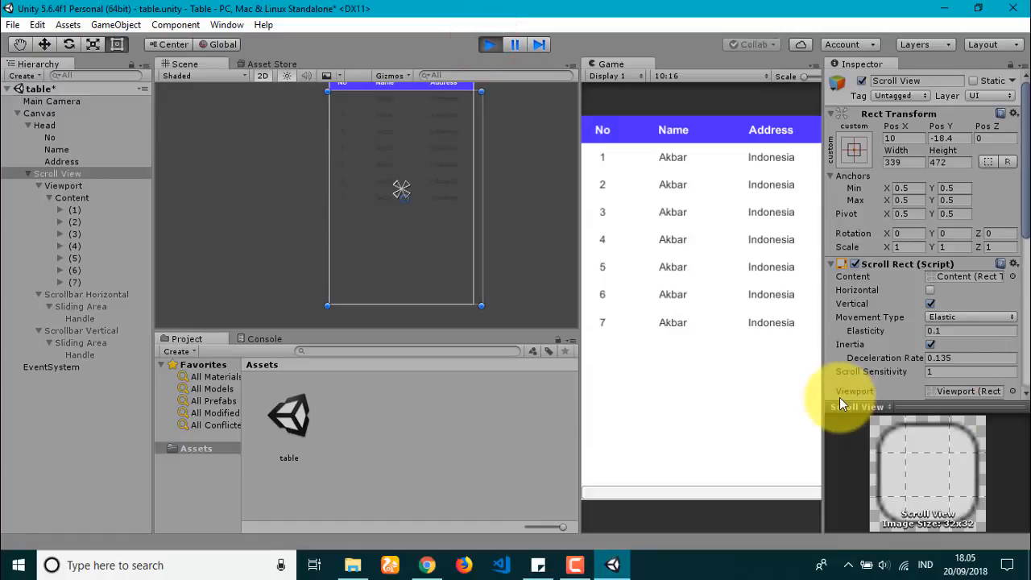
{"action": "left_click", "coordinate": [84, 209]}
{"action": "left_click", "coordinate": [80, 282], "text": "shift"}
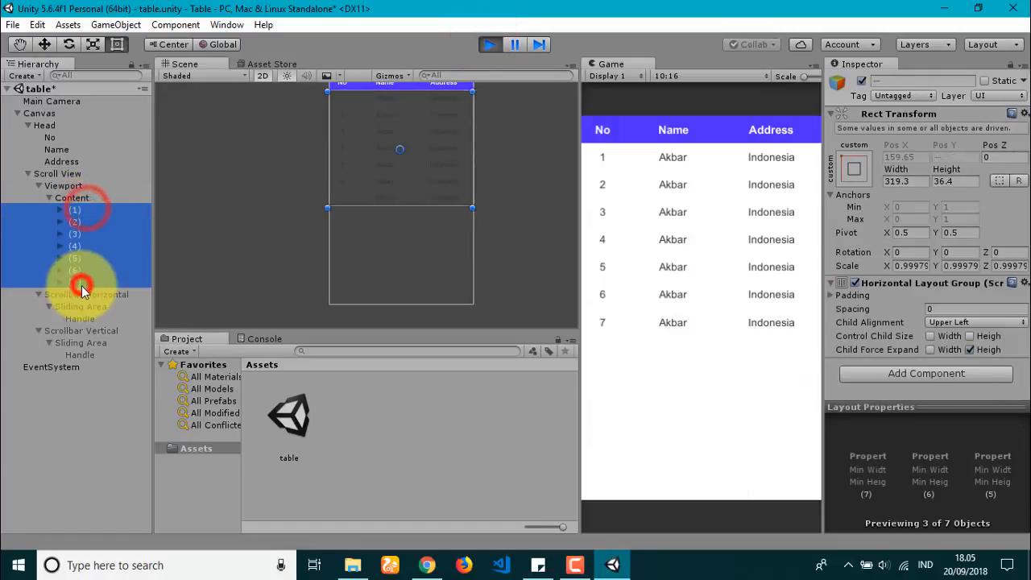
{"action": "key", "text": "ctrl+d"}
{"action": "key", "text": "ctrl+d"}
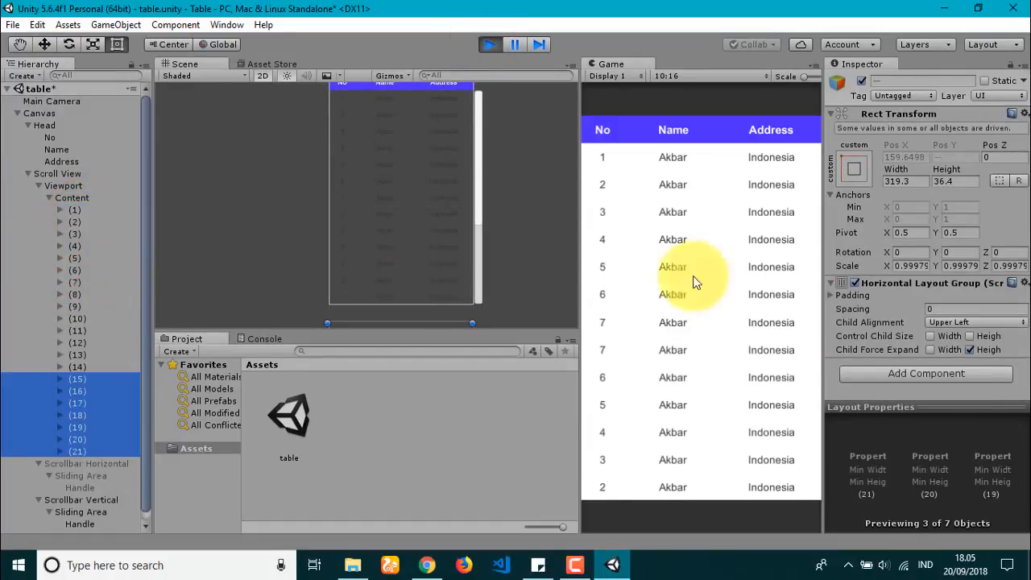
{"action": "left_click_drag", "start_coordinate": [695, 239], "coordinate": [690, 395]}
{"action": "left_click_drag", "start_coordinate": [705, 415], "coordinate": [729, 274]}
{"action": "left_click_drag", "start_coordinate": [745, 424], "coordinate": [743, 352]}
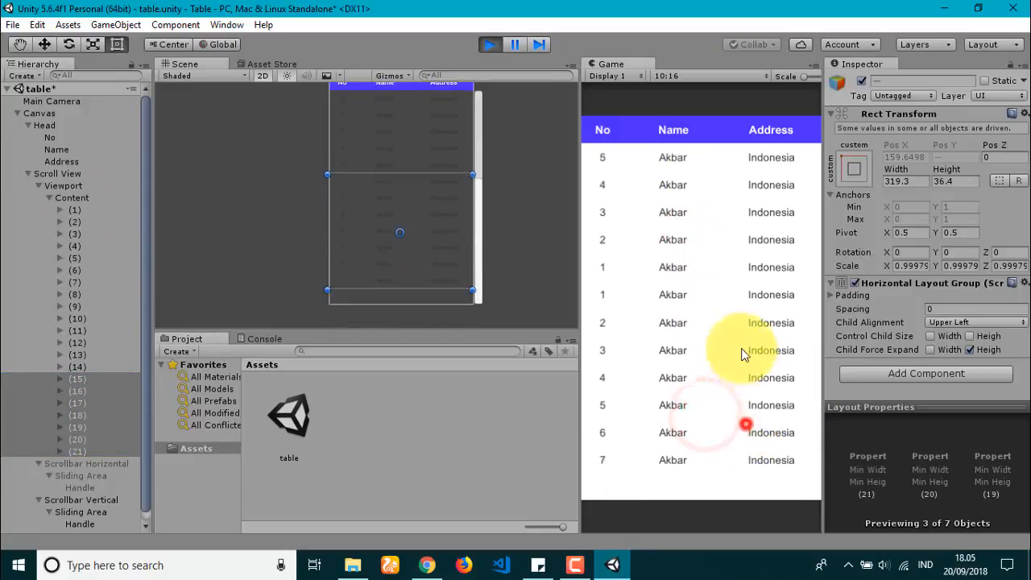
{"action": "left_click_drag", "start_coordinate": [736, 454], "coordinate": [732, 322]}
{"action": "left_click_drag", "start_coordinate": [731, 224], "coordinate": [695, 440]}
{"action": "left_click_drag", "start_coordinate": [709, 292], "coordinate": [708, 338]}
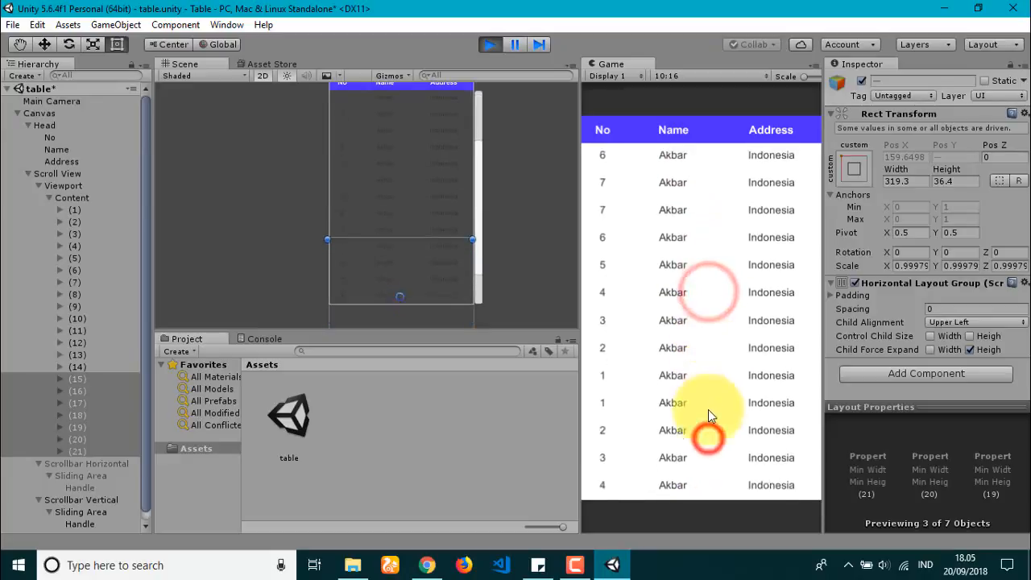
{"action": "left_click_drag", "start_coordinate": [696, 463], "coordinate": [722, 439]}
{"action": "left_click_drag", "start_coordinate": [692, 218], "coordinate": [713, 403]}
{"action": "left_click", "coordinate": [489, 45]}
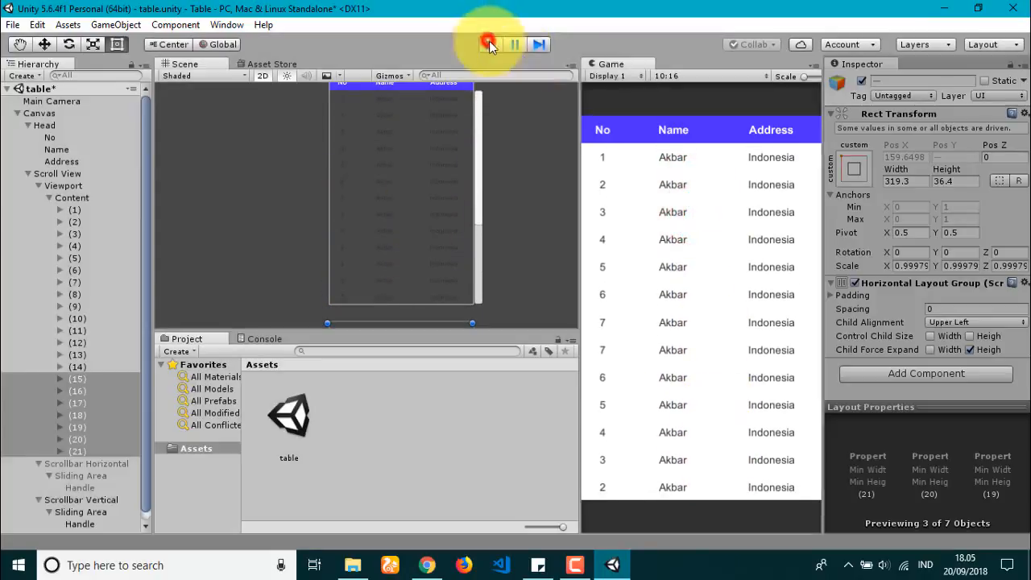